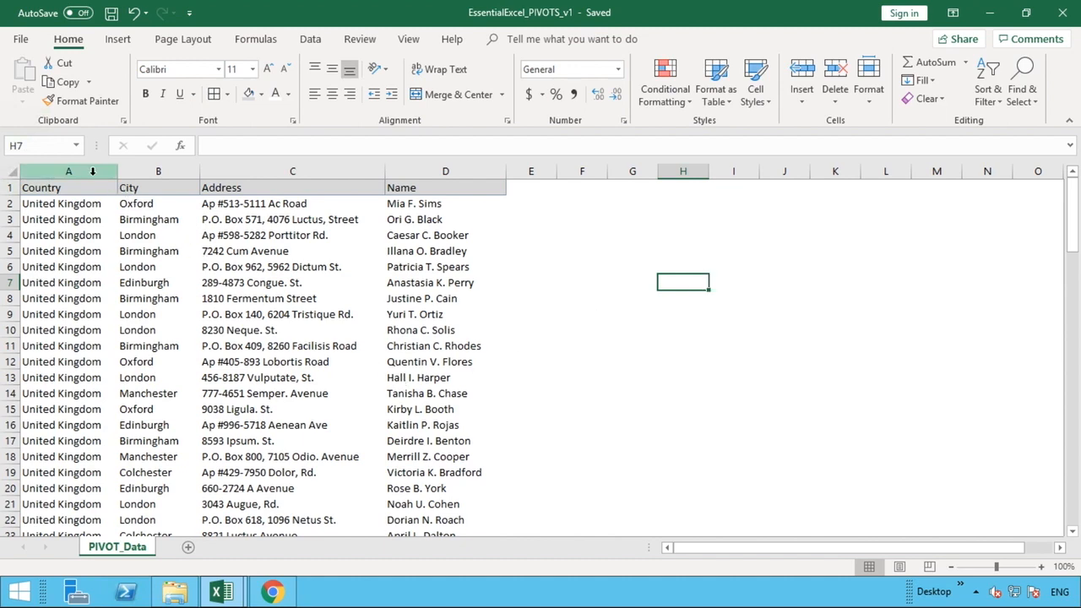
Step: Review the source records in the Country, City, Address and Name columns, from the header row down to the last record
{"action": "left_click_drag", "start_coordinate": [92, 172], "coordinate": [479, 186]}
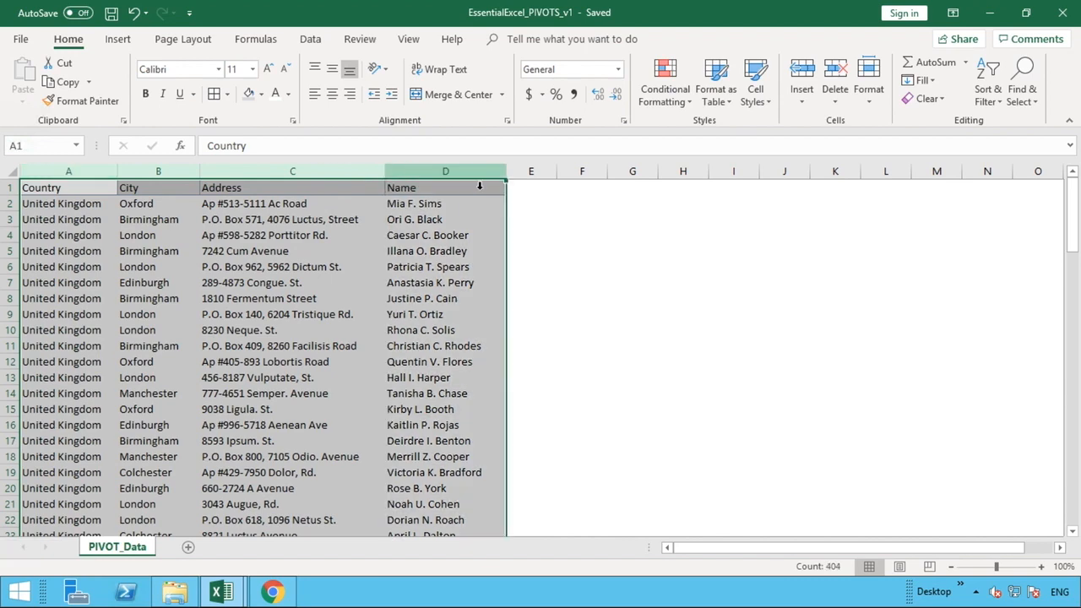
{"action": "left_click_drag", "start_coordinate": [1074, 241], "coordinate": [1075, 528]}
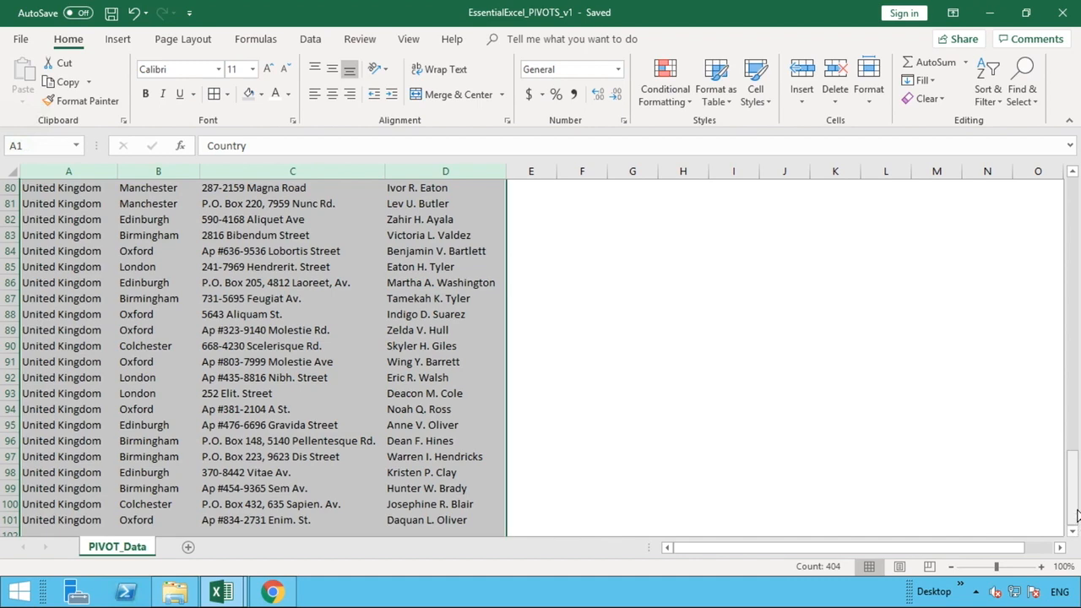
{"action": "left_click_drag", "start_coordinate": [1075, 522], "coordinate": [1077, 191]}
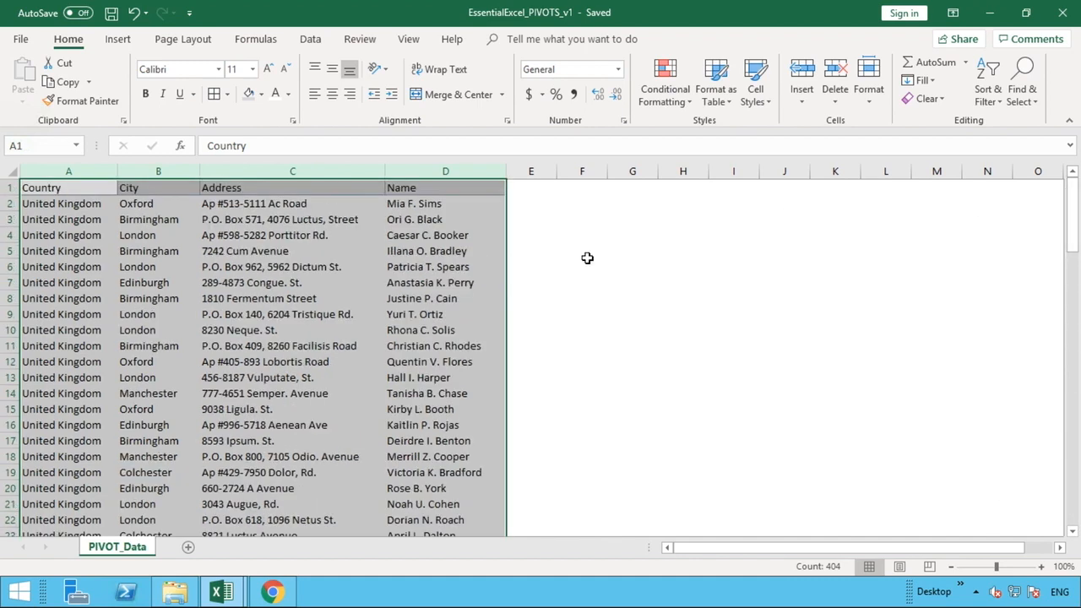
{"action": "left_click", "coordinate": [587, 257]}
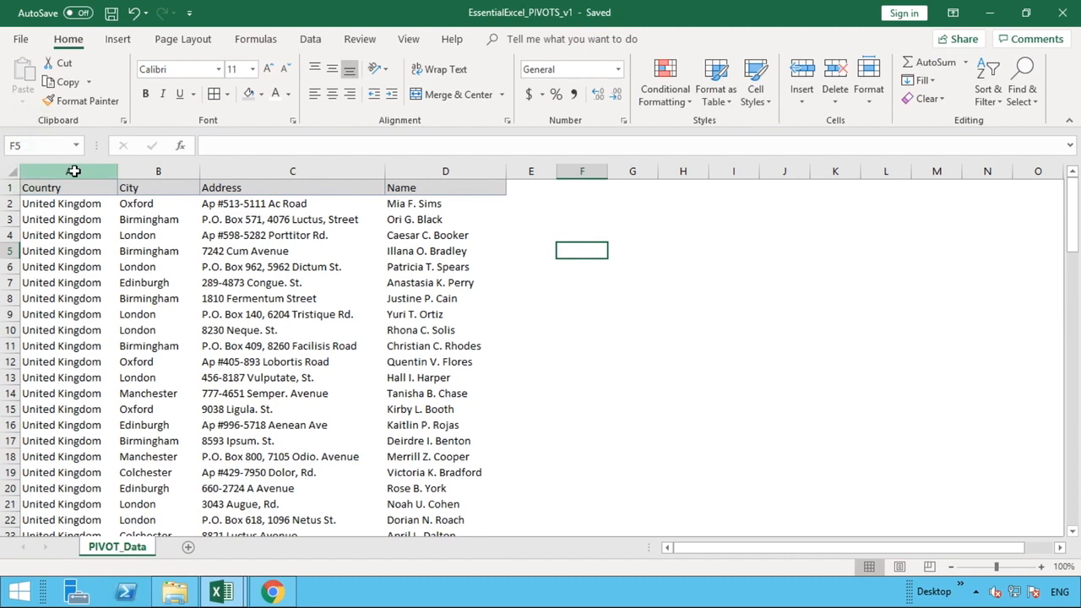
{"action": "left_click_drag", "start_coordinate": [73, 171], "coordinate": [431, 173]}
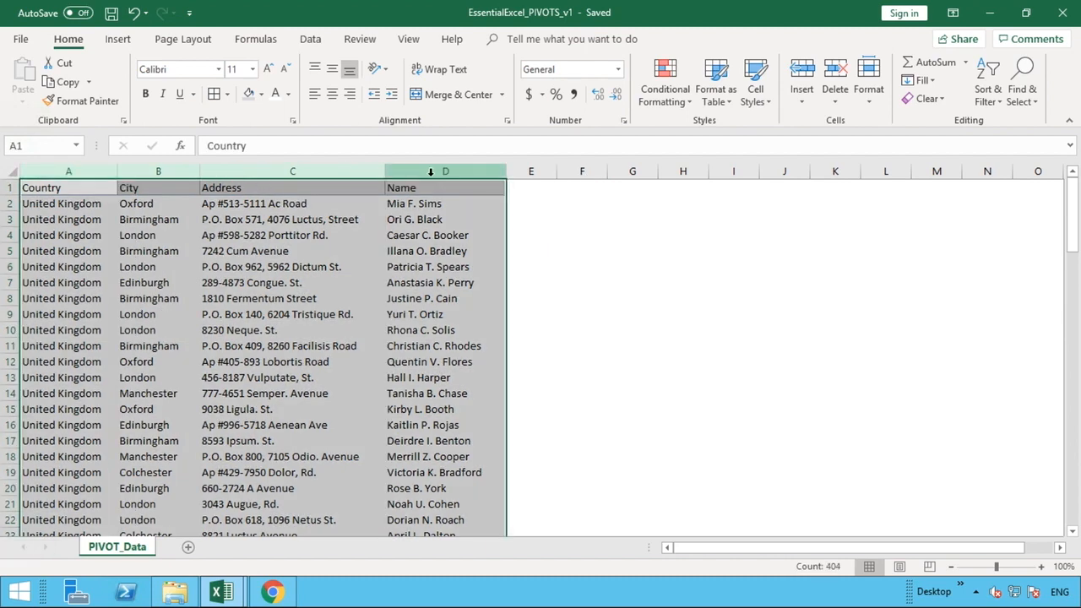
{"action": "left_click", "coordinate": [80, 189]}
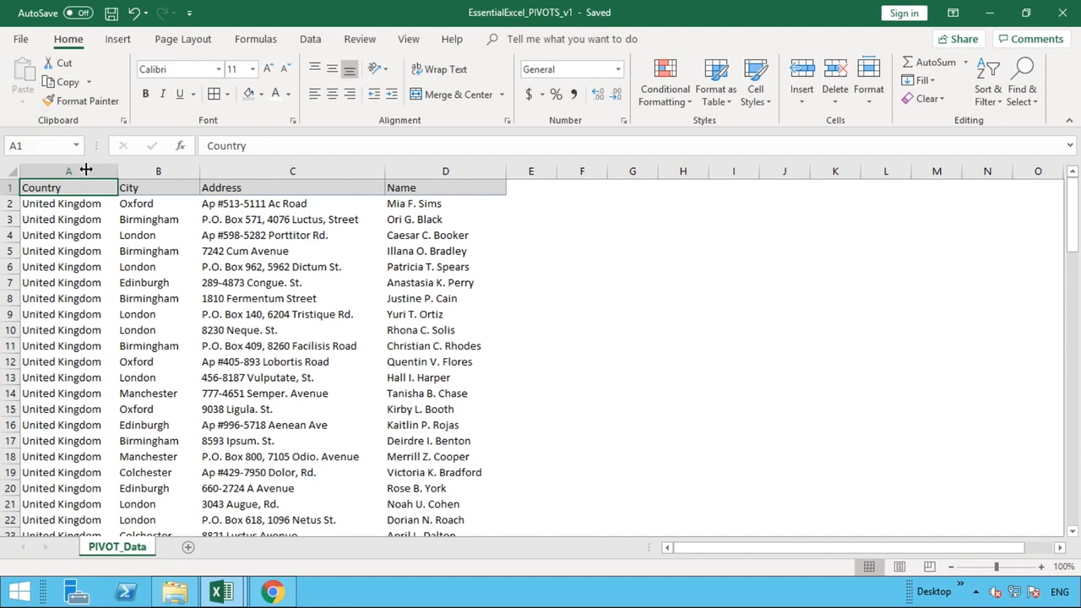
{"action": "left_click_drag", "start_coordinate": [87, 171], "coordinate": [458, 169]}
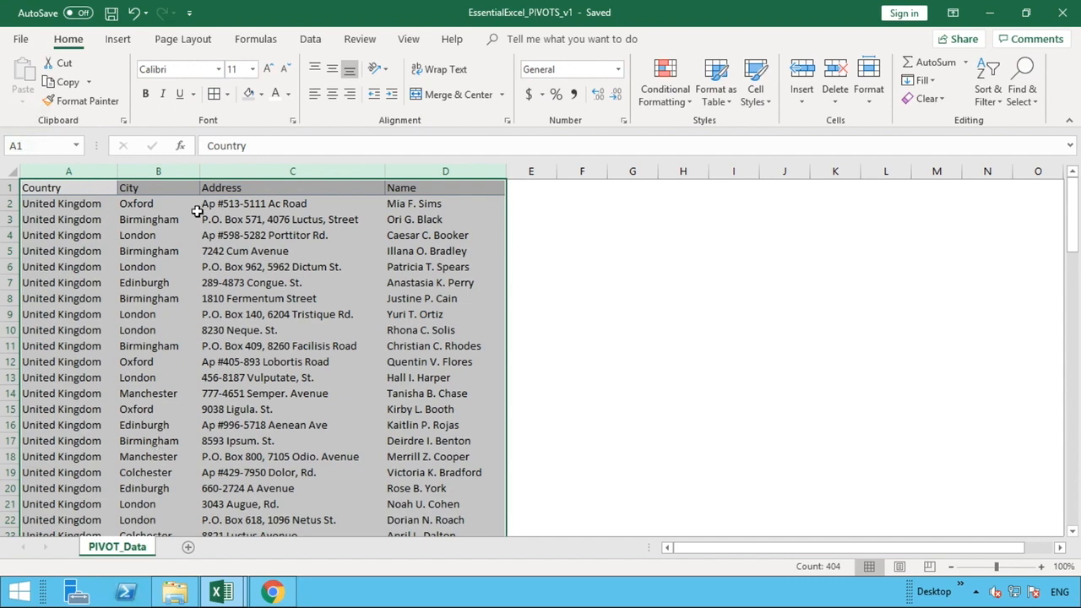
Step: Insert a PivotTable based on the range A1:D101 of the PIVOT_Data sheet, placed on a new worksheet
{"action": "left_click", "coordinate": [62, 187]}
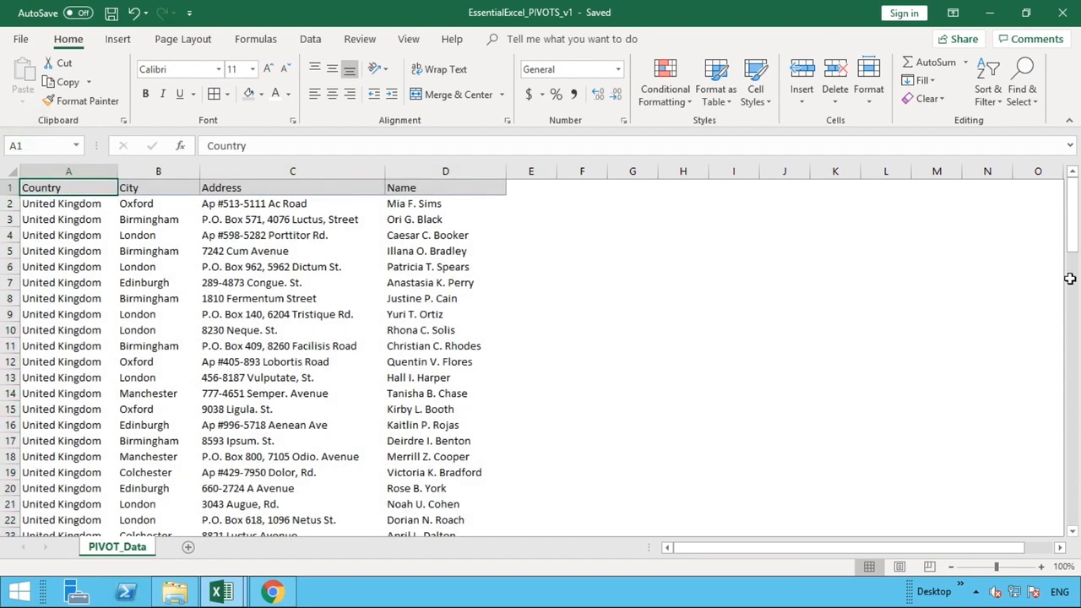
{"action": "left_click_drag", "start_coordinate": [1071, 233], "coordinate": [1071, 506]}
{"action": "left_click", "coordinate": [454, 521], "text": "shift"}
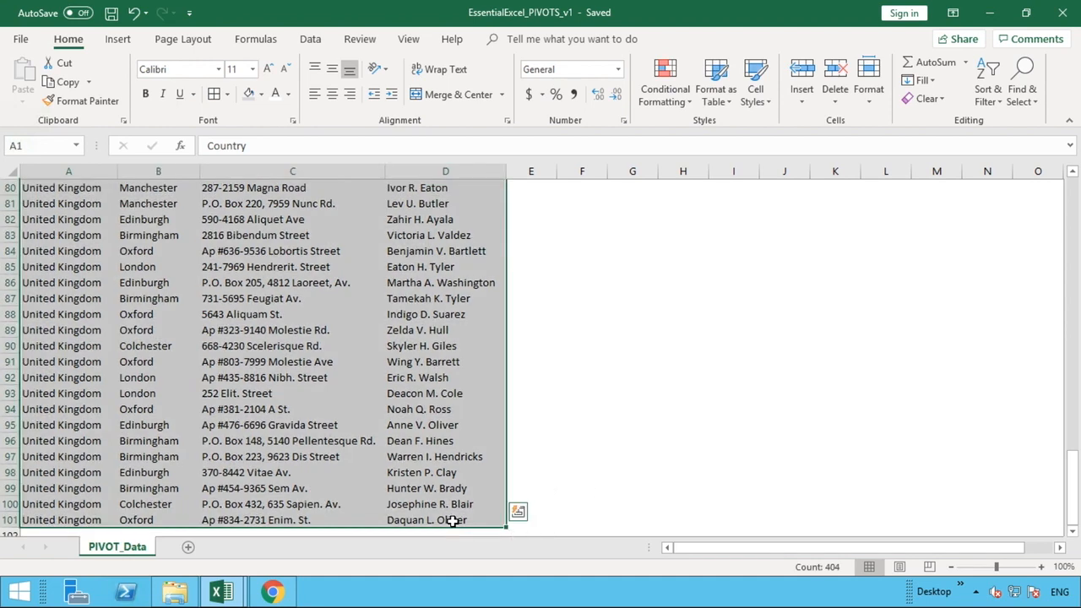
{"action": "left_click", "coordinate": [118, 42]}
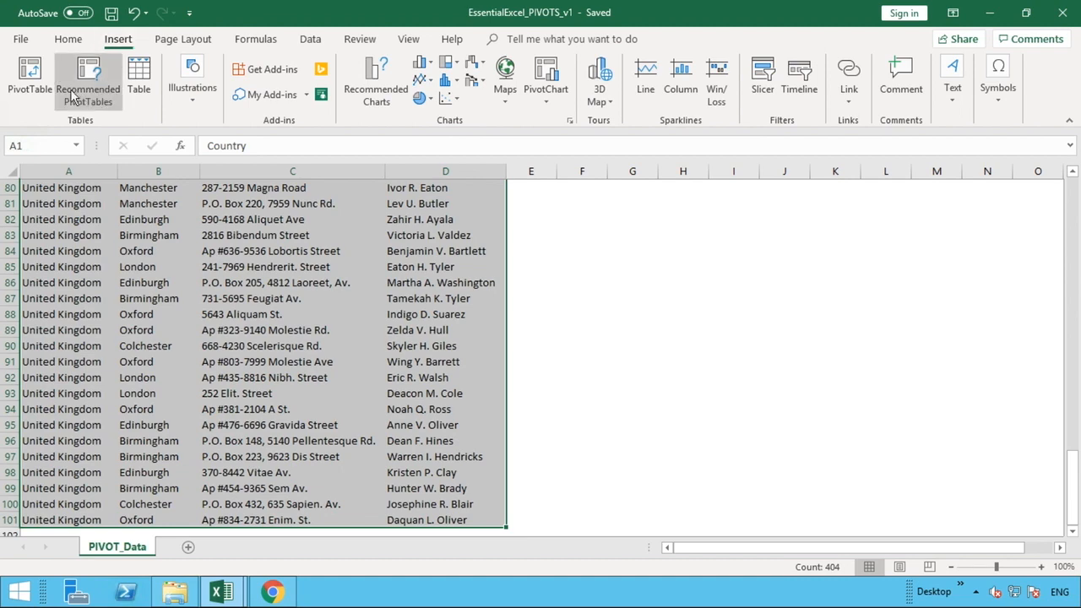
{"action": "left_click", "coordinate": [37, 81]}
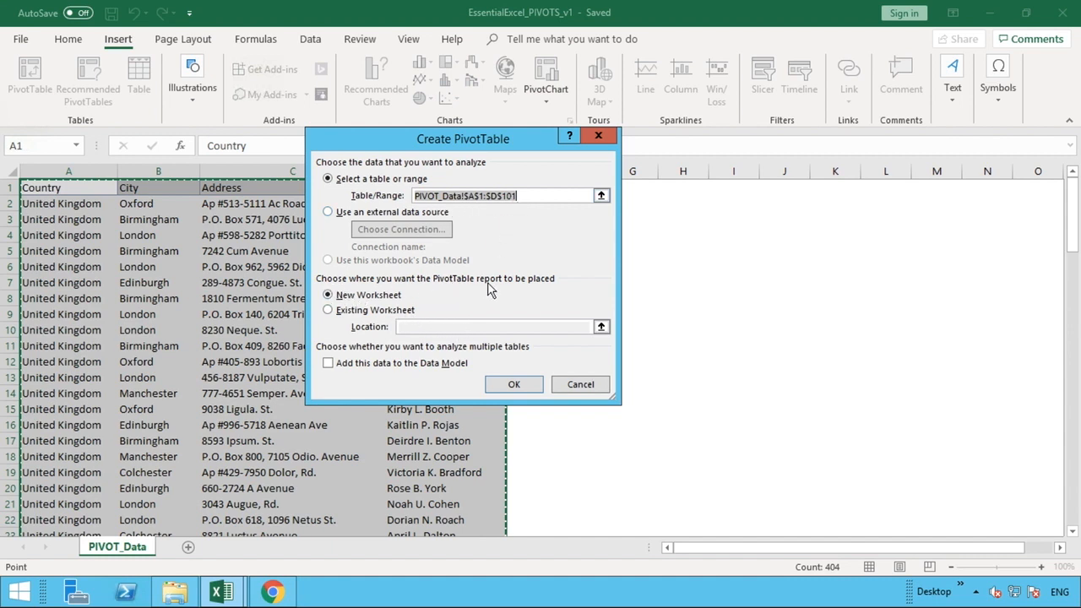
{"action": "left_click", "coordinate": [347, 313]}
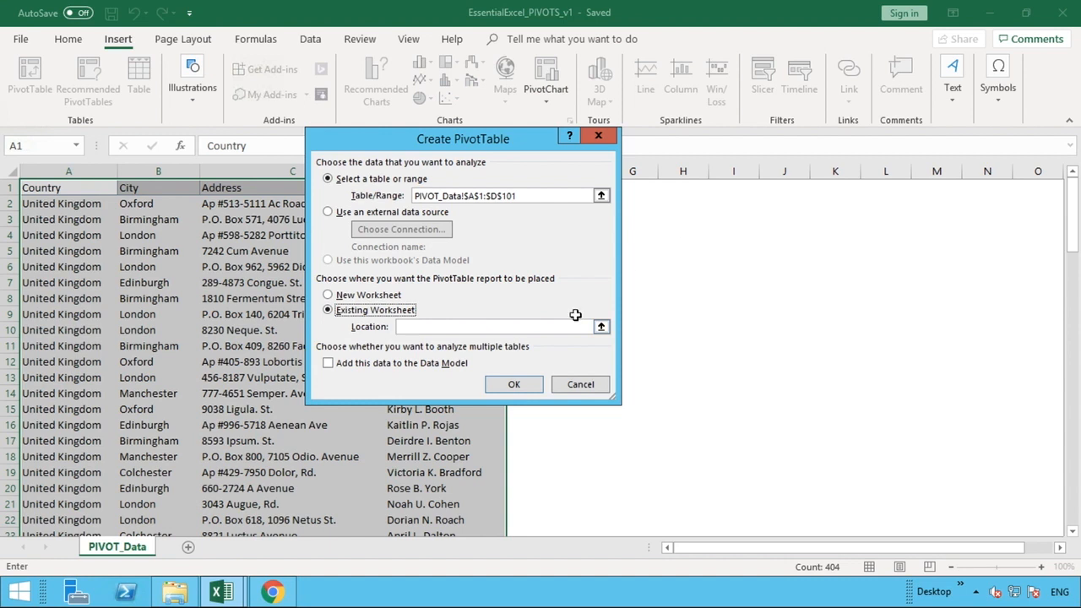
{"action": "left_click", "coordinate": [330, 295]}
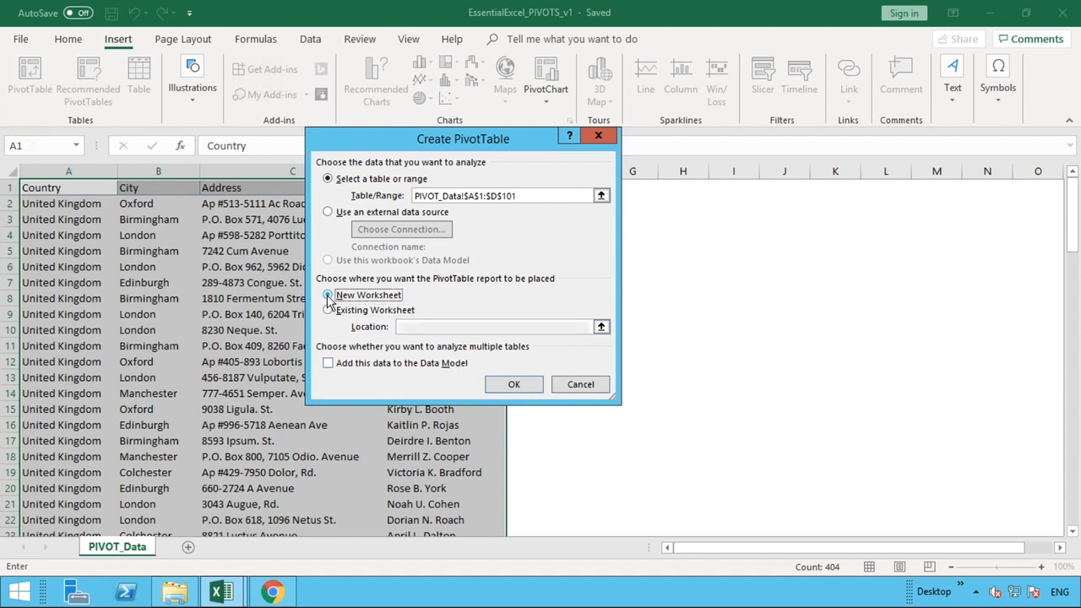
{"action": "left_click", "coordinate": [505, 385]}
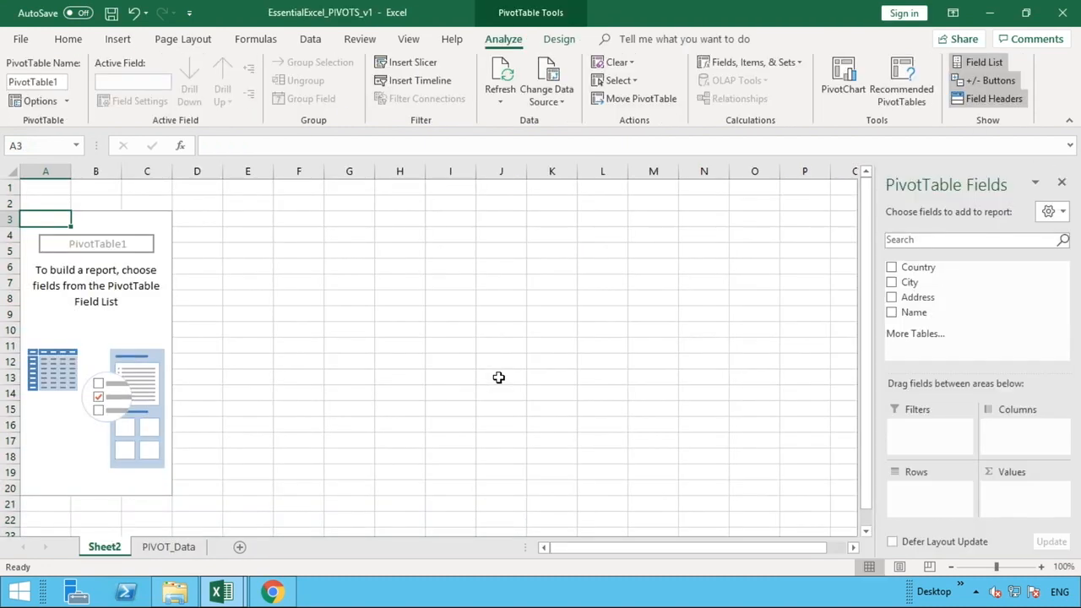
{"action": "left_click", "coordinate": [413, 191]}
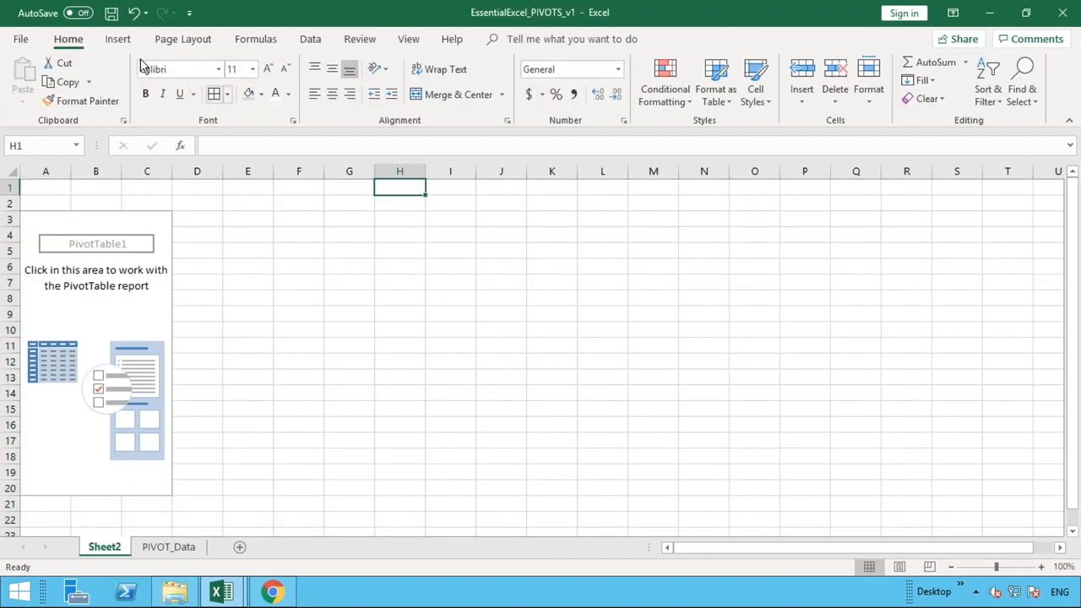
{"action": "left_click", "coordinate": [116, 39]}
{"action": "left_click", "coordinate": [43, 74]}
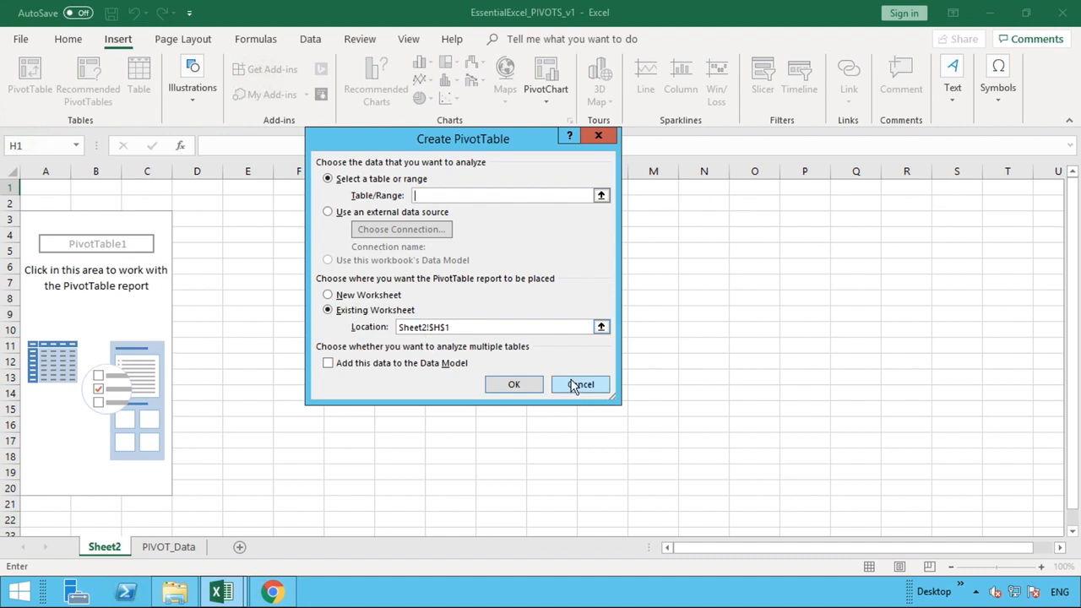
{"action": "left_click", "coordinate": [600, 327]}
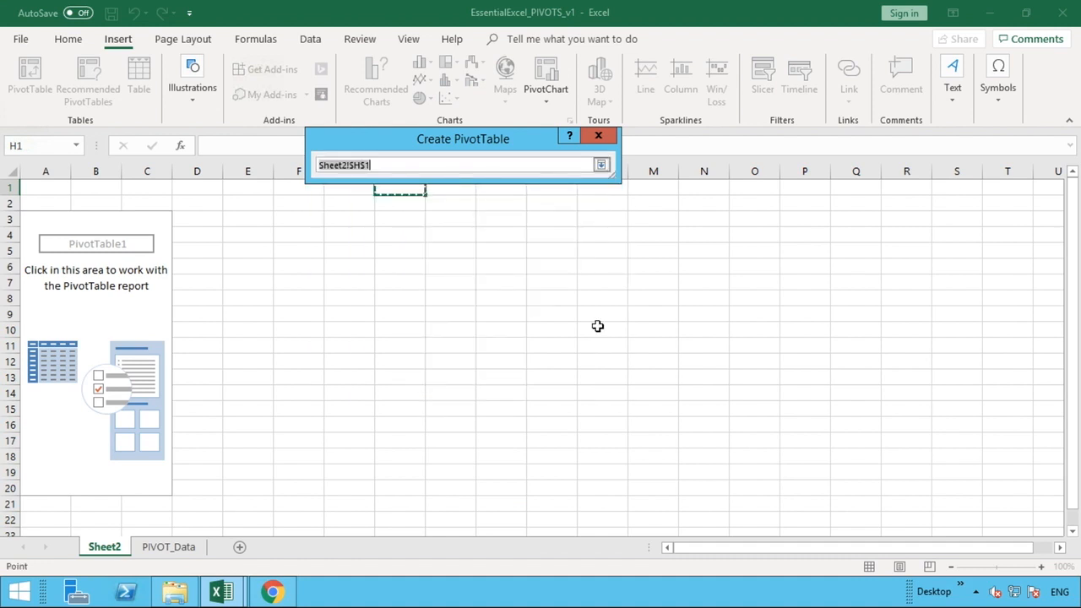
{"action": "left_click", "coordinate": [251, 186]}
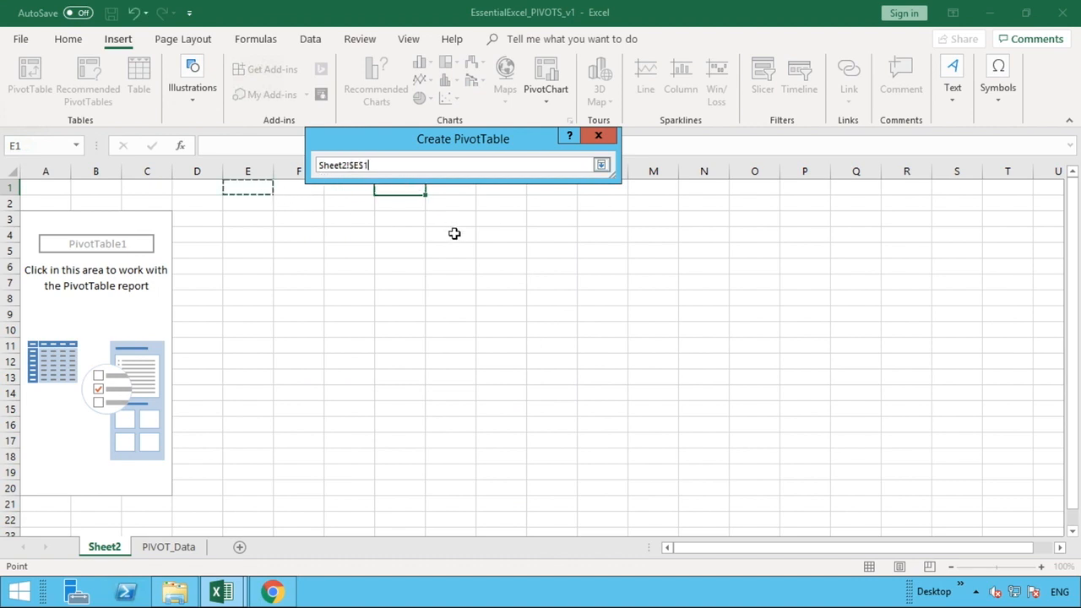
{"action": "left_click", "coordinate": [451, 234]}
{"action": "left_click", "coordinate": [625, 214]}
{"action": "left_click", "coordinate": [602, 164]}
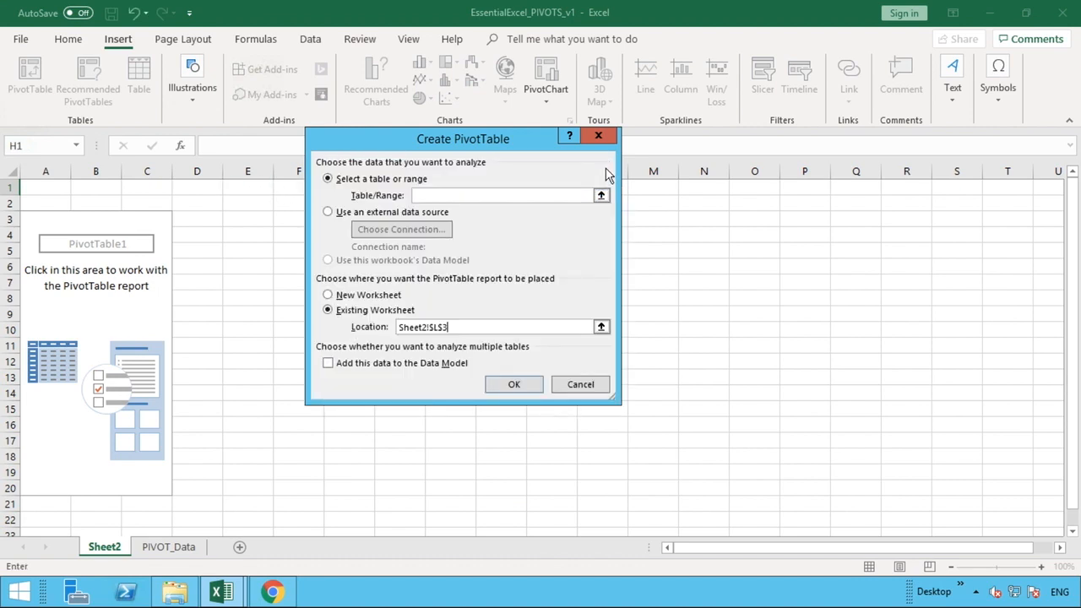
{"action": "left_click", "coordinate": [578, 386]}
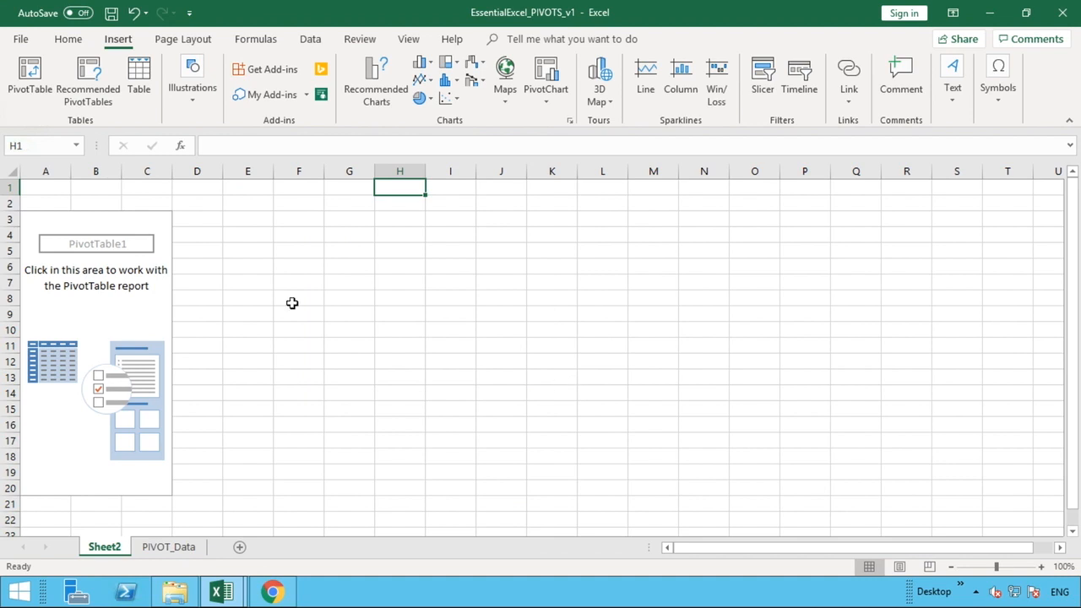
{"action": "left_click", "coordinate": [42, 221]}
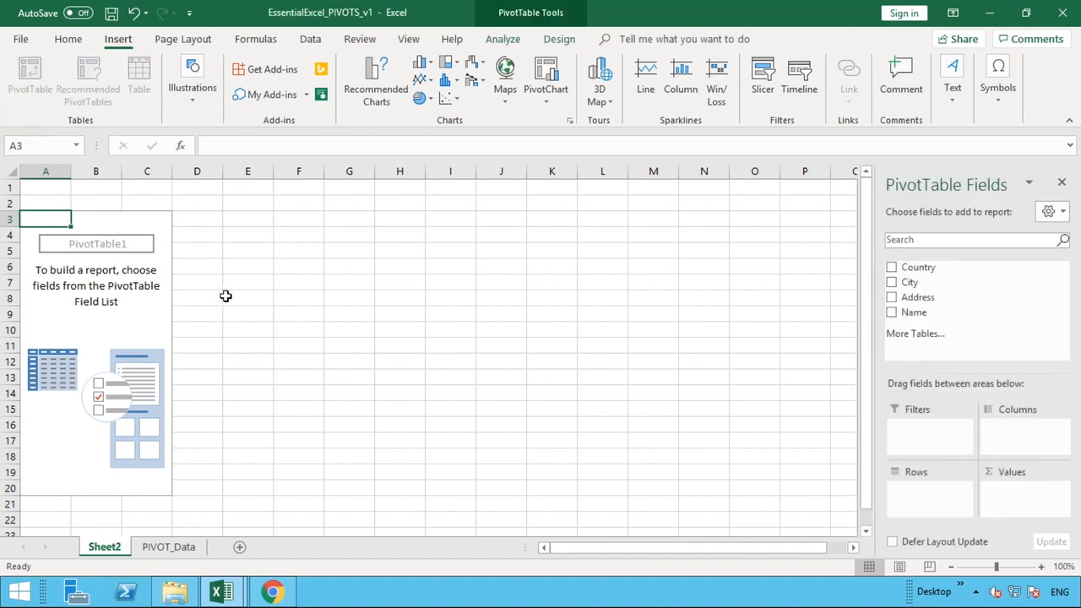
{"action": "left_click", "coordinate": [225, 296]}
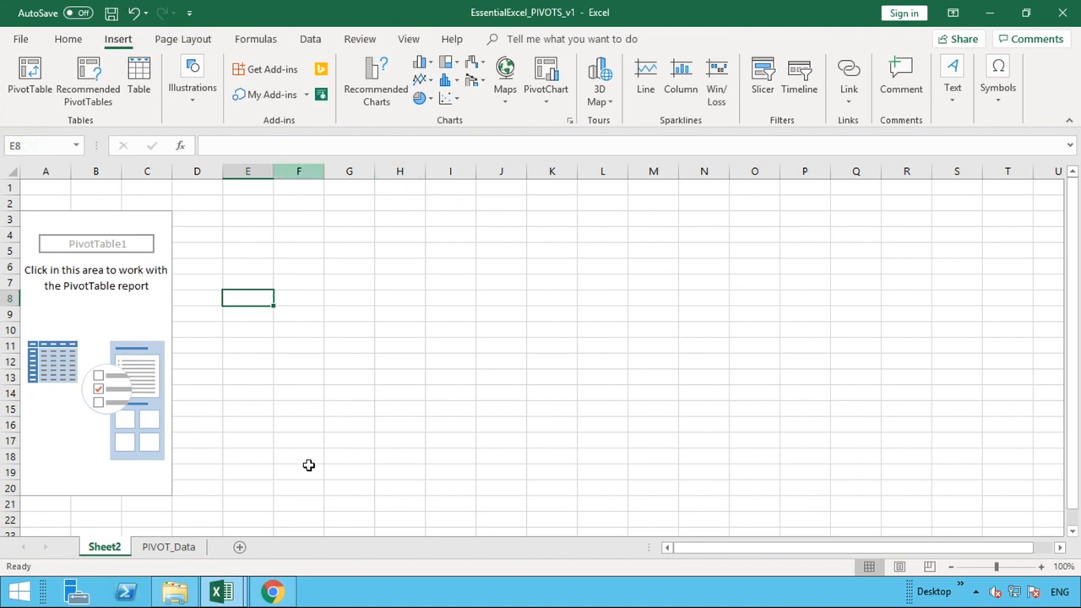
{"action": "left_click", "coordinate": [394, 263]}
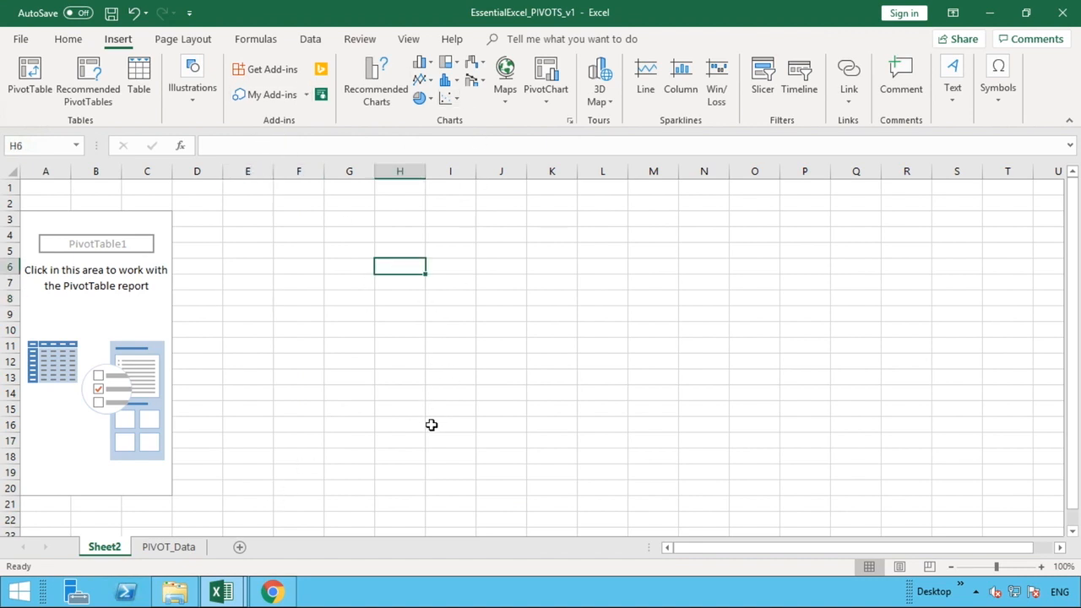
{"action": "left_click", "coordinate": [430, 425]}
{"action": "left_click", "coordinate": [261, 330]}
Step: Select the empty PivotTable on Sheet2 and add the Country field as its report filter
{"action": "left_click", "coordinate": [102, 316]}
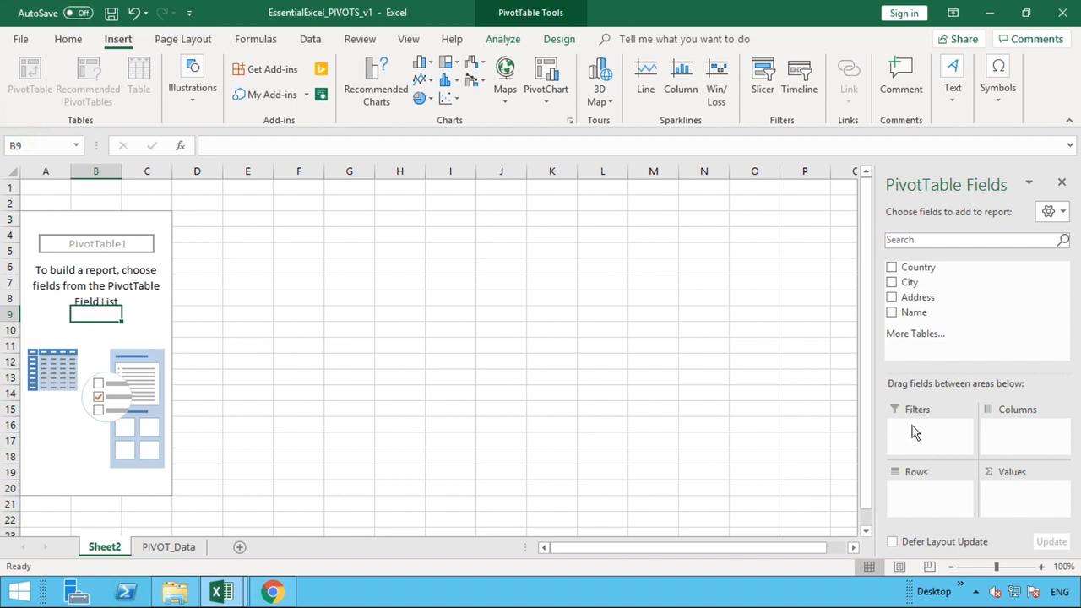
{"action": "left_click", "coordinate": [1031, 434]}
{"action": "left_click", "coordinate": [924, 488]}
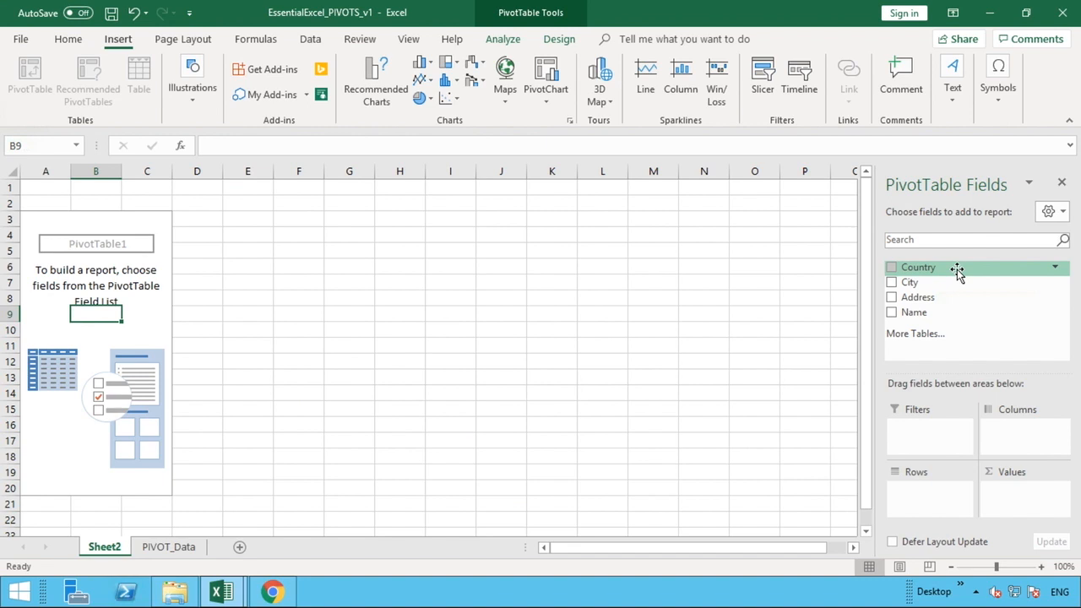
{"action": "left_click_drag", "start_coordinate": [958, 271], "coordinate": [930, 437]}
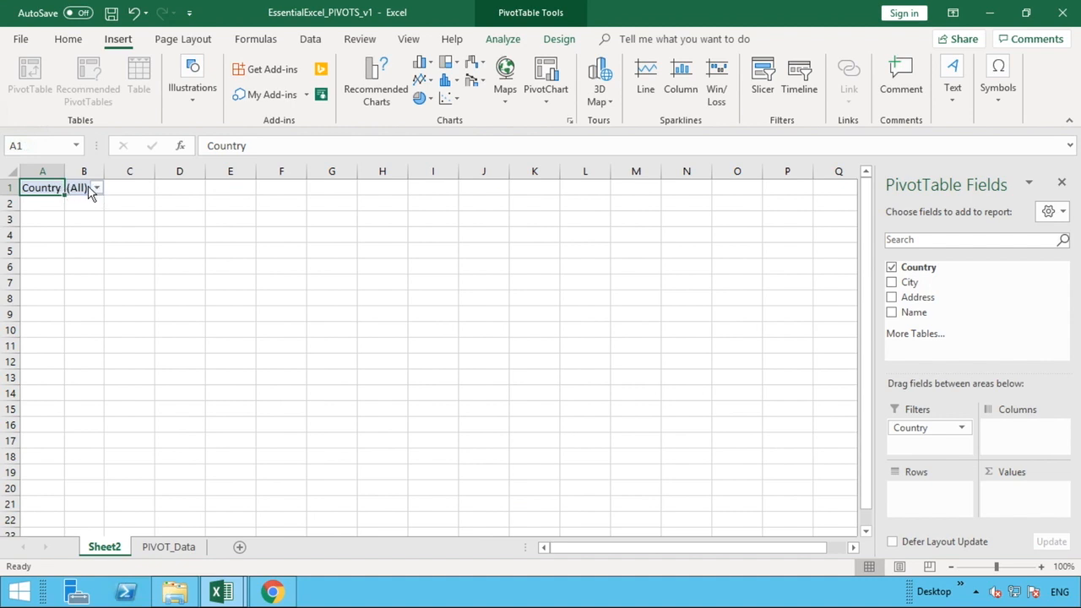
Step: Widen columns A and B and view the choices of the Country filter, leaving the selection at (All)
{"action": "double_click", "coordinate": [66, 169]}
{"action": "left_click_drag", "start_coordinate": [66, 169], "coordinate": [149, 174]}
{"action": "left_click", "coordinate": [143, 189]}
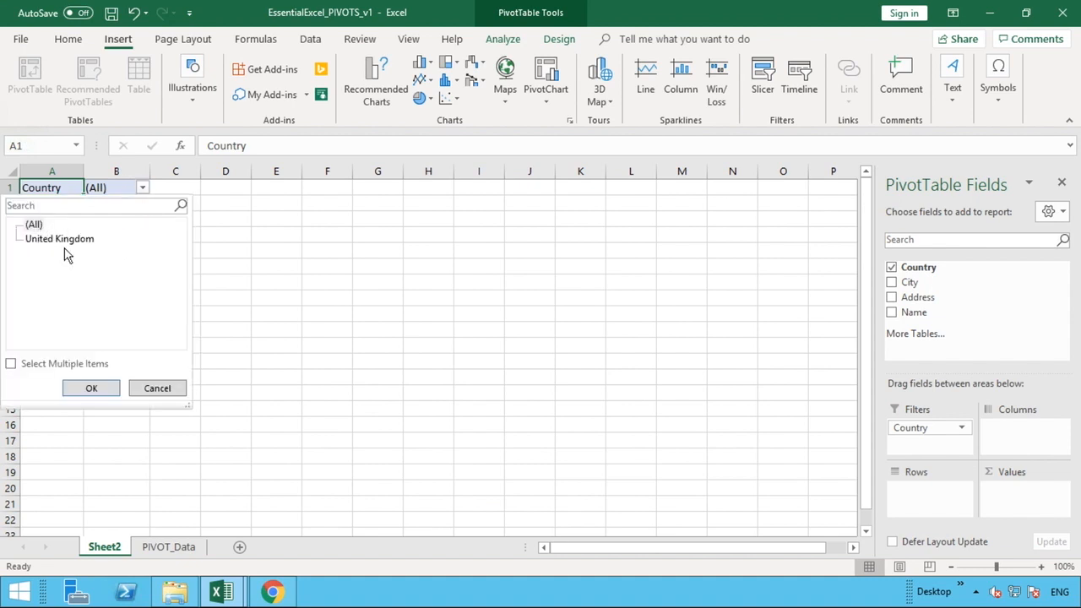
{"action": "left_click", "coordinate": [156, 391]}
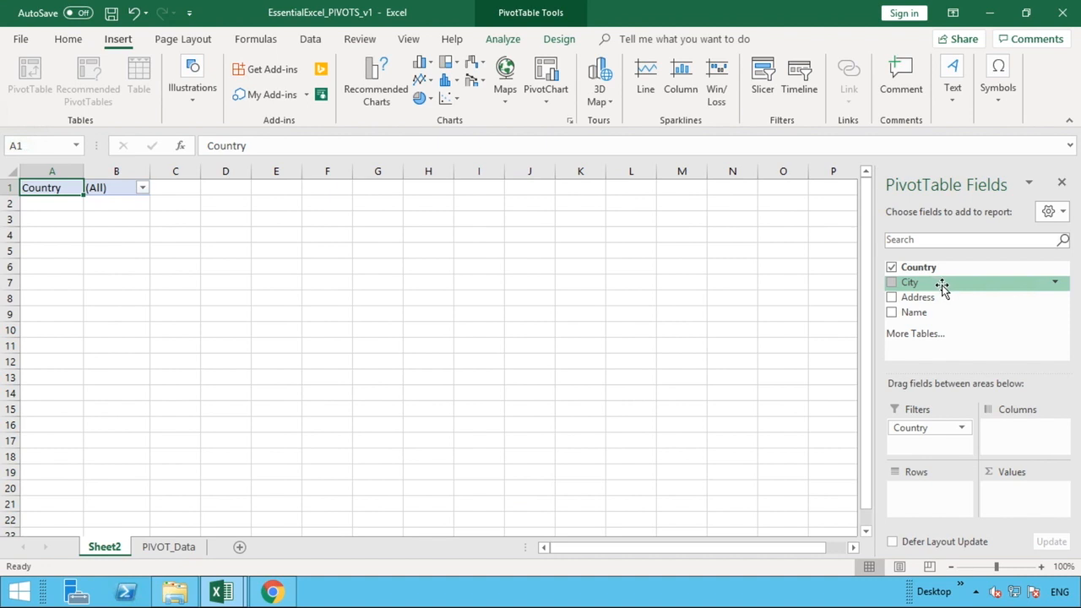
Step: Add the City field to the PivotTable rows, with the Address field nested beneath it
{"action": "left_click_drag", "start_coordinate": [942, 285], "coordinate": [937, 510]}
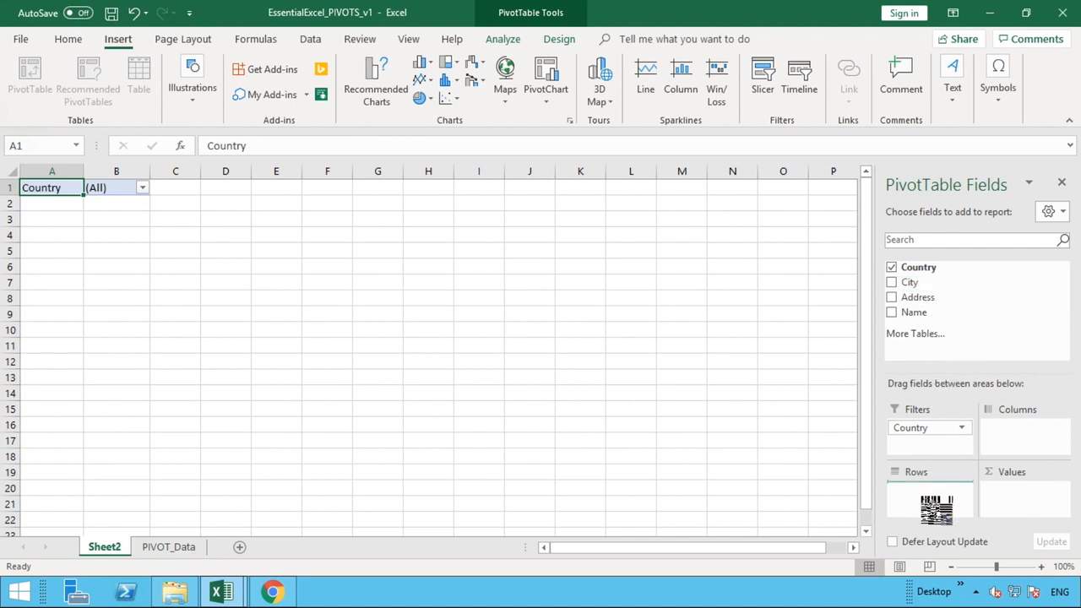
{"action": "left_click_drag", "start_coordinate": [937, 510], "coordinate": [933, 508]}
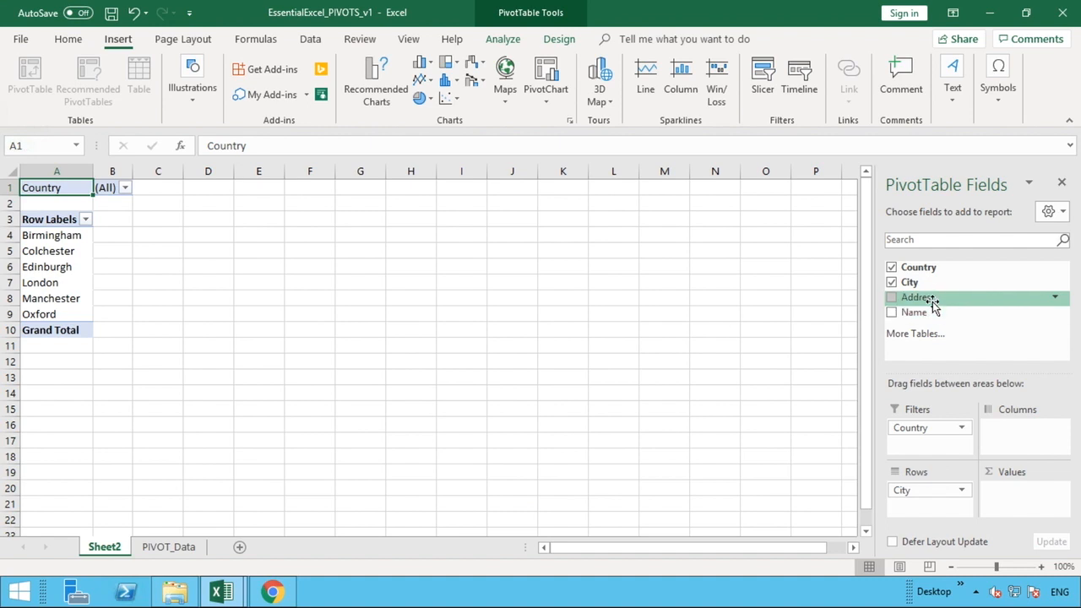
{"action": "left_click_drag", "start_coordinate": [933, 304], "coordinate": [932, 508]}
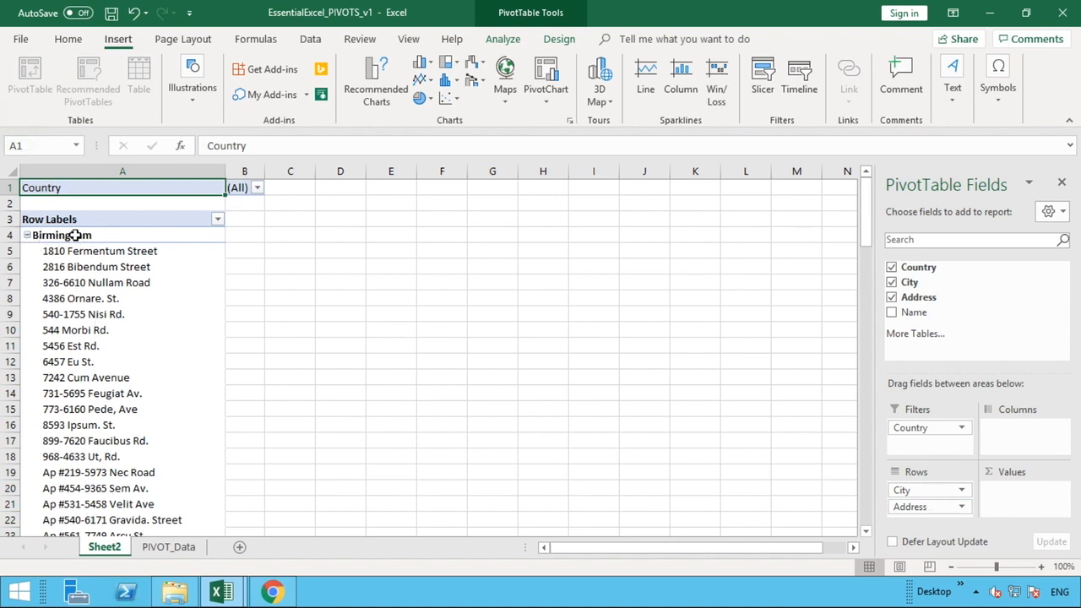
Step: Collapse the address lists under Birmingham, Colchester, Edinburgh, London, Manchester and Oxford in the PivotTable
{"action": "left_click", "coordinate": [28, 236]}
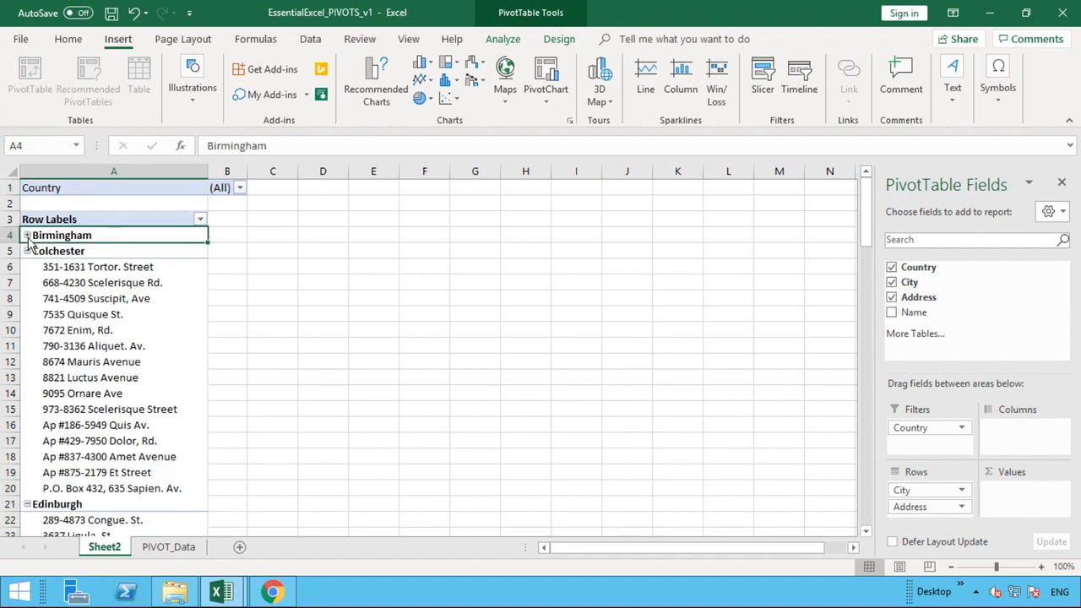
{"action": "left_click", "coordinate": [27, 251]}
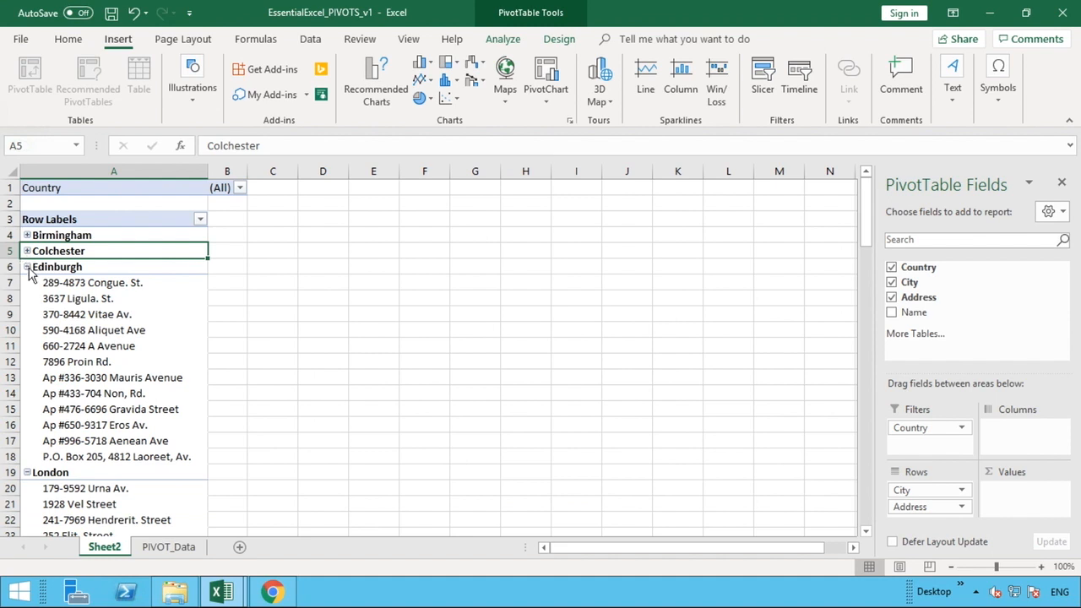
{"action": "left_click", "coordinate": [27, 267]}
{"action": "left_click", "coordinate": [27, 283]}
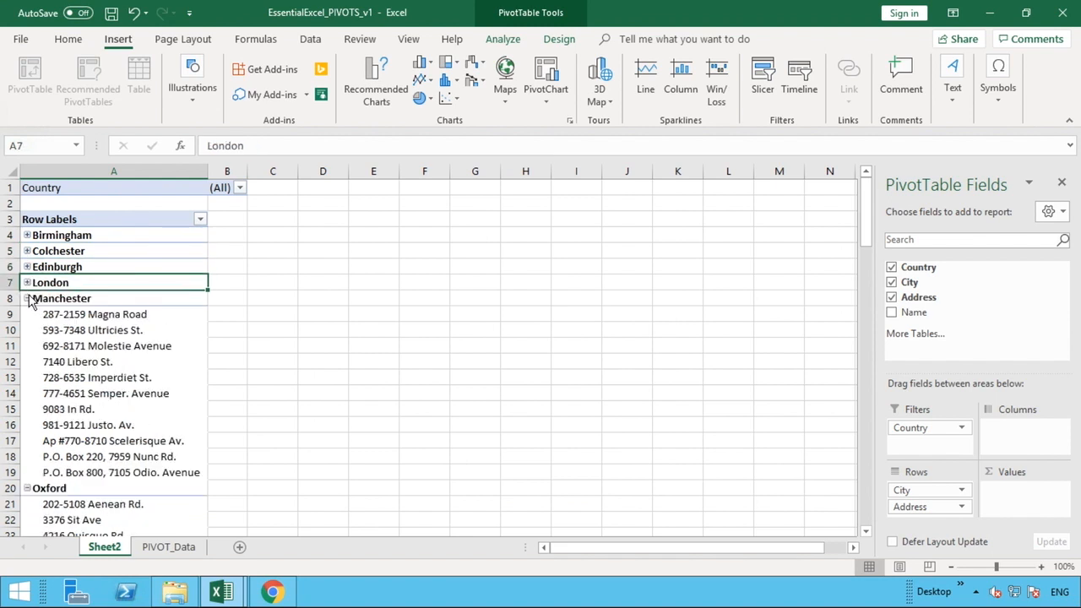
{"action": "left_click", "coordinate": [27, 298]}
{"action": "left_click", "coordinate": [27, 314]}
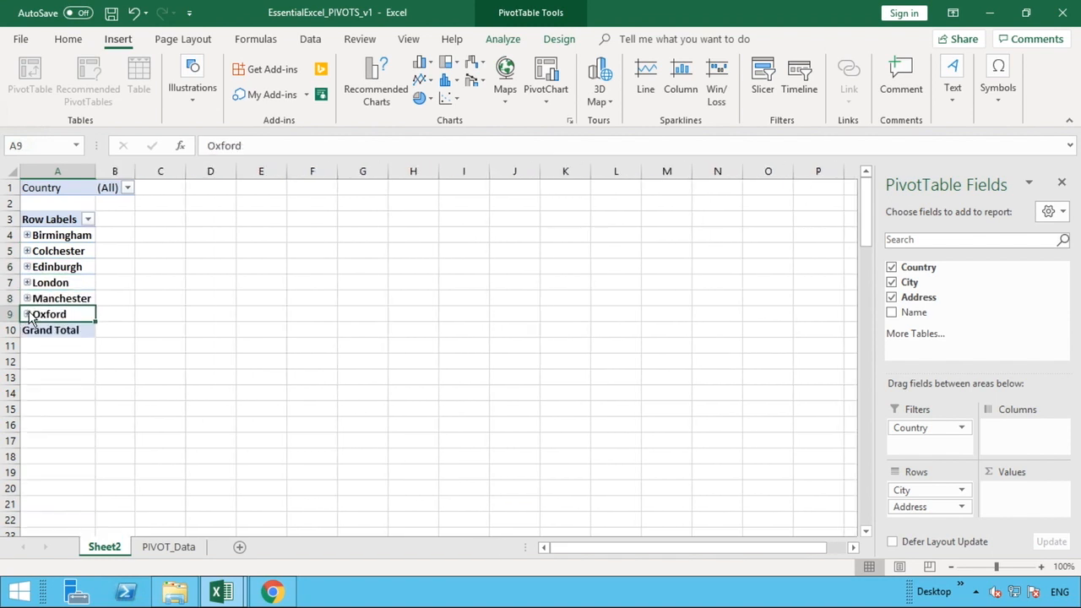
Step: View the addresses under Colchester, collapse them again, and expand the Edinburgh address list
{"action": "left_click", "coordinate": [27, 251]}
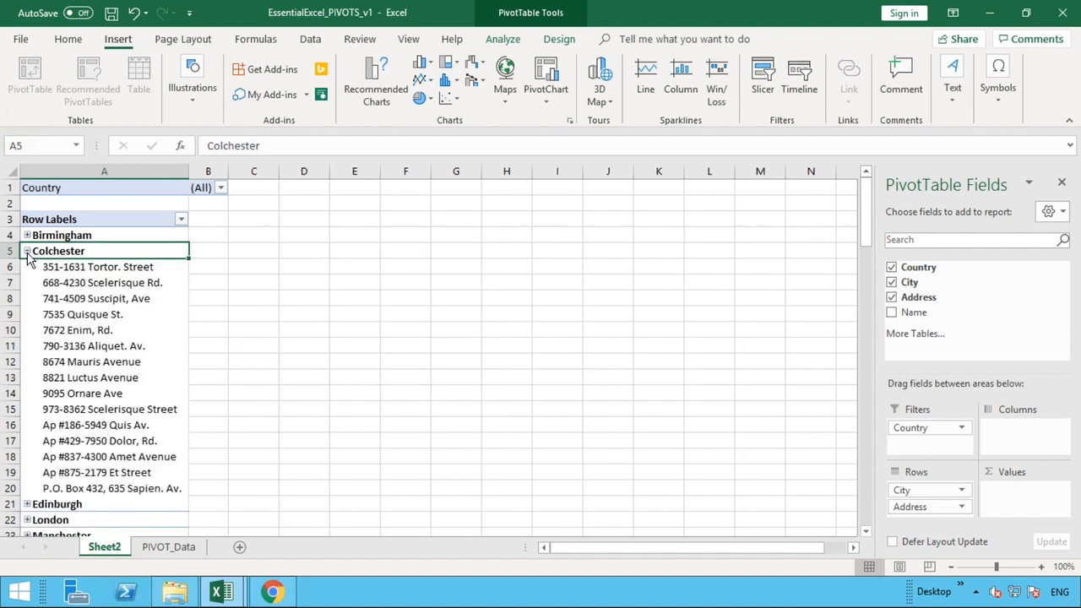
{"action": "left_click", "coordinate": [27, 252]}
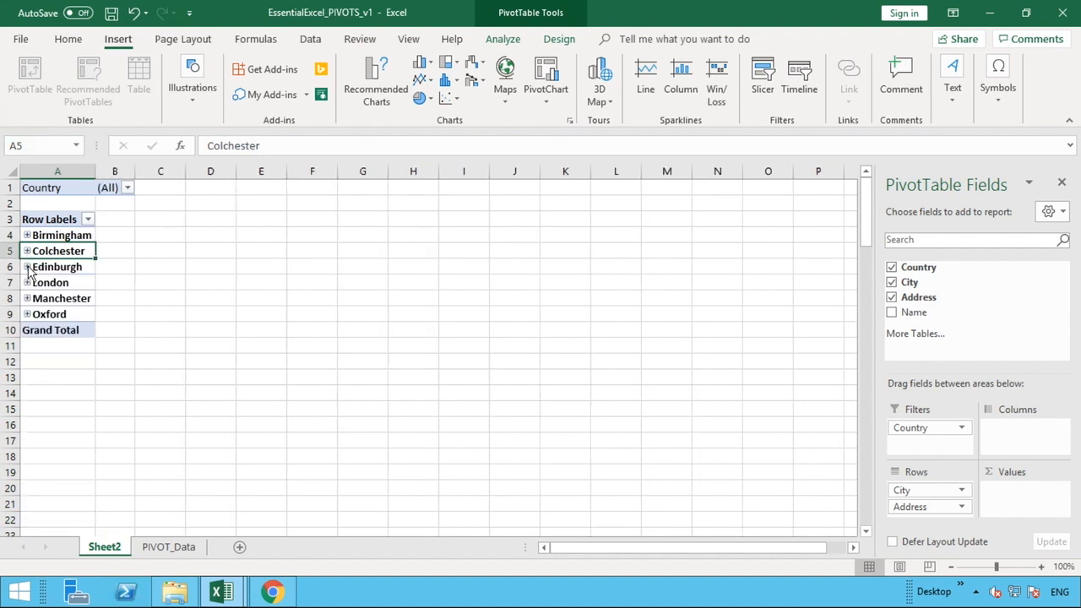
{"action": "left_click", "coordinate": [27, 266]}
{"action": "left_click", "coordinate": [27, 267]}
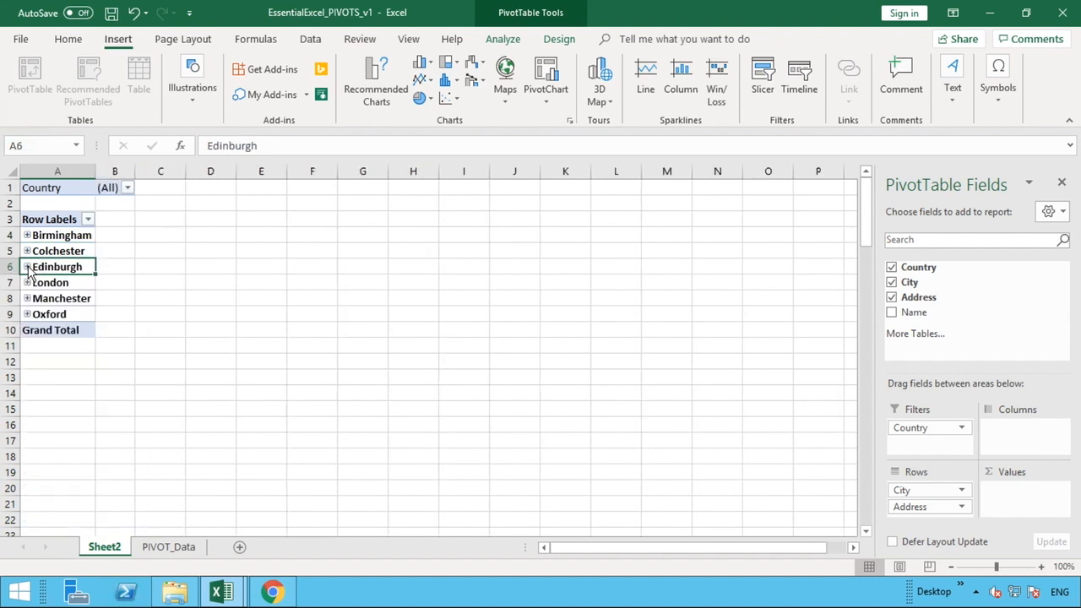
{"action": "left_click", "coordinate": [27, 267]}
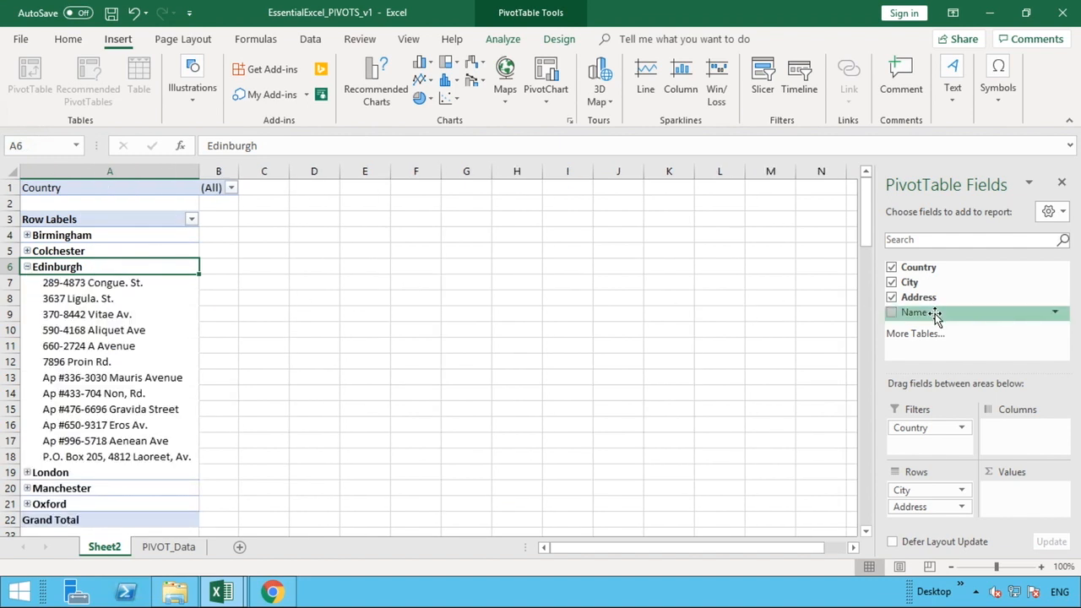
Step: Add the Name field to the PivotTable rows, nested beneath the Address field
{"action": "left_click_drag", "start_coordinate": [936, 315], "coordinate": [938, 480]}
{"action": "left_click_drag", "start_coordinate": [938, 519], "coordinate": [937, 521]}
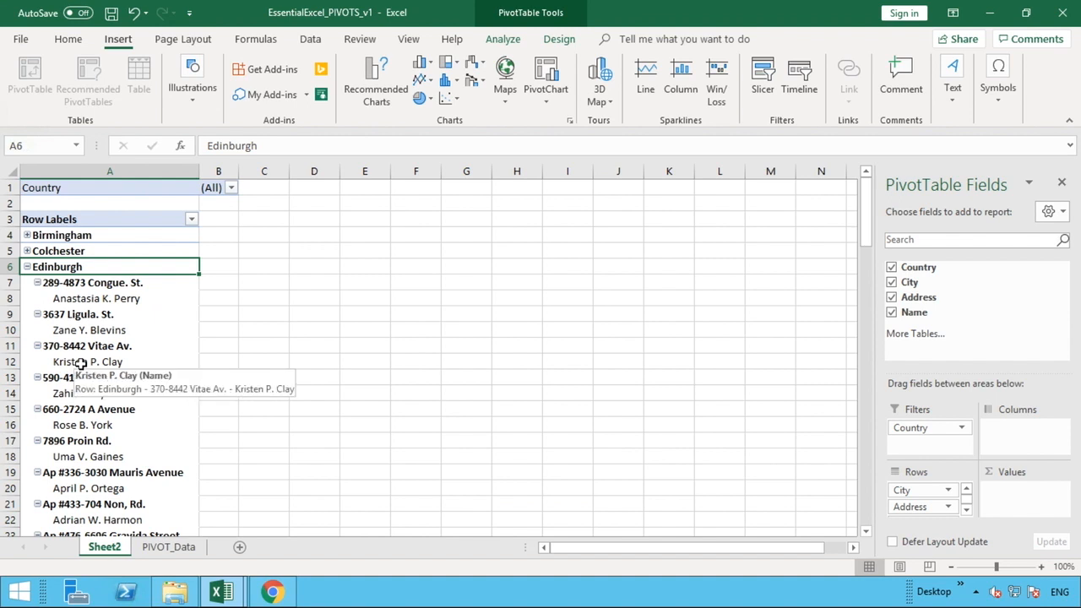
Step: Collapse the names under the first two Edinburgh addresses, reopening the first one to view its name before closing it
{"action": "left_click", "coordinate": [37, 283]}
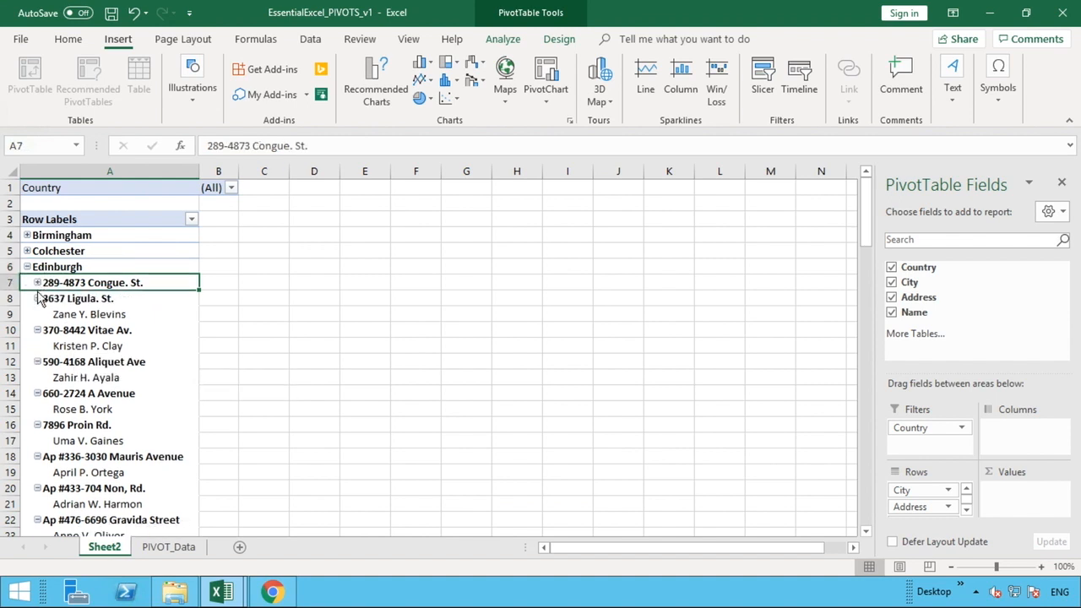
{"action": "left_click", "coordinate": [37, 298]}
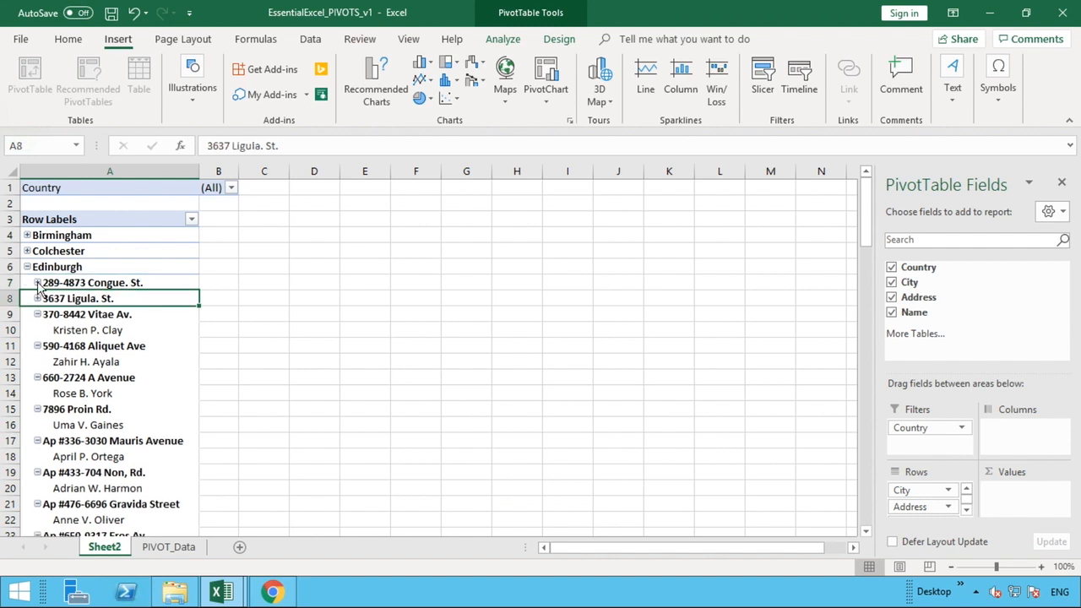
{"action": "left_click", "coordinate": [37, 284]}
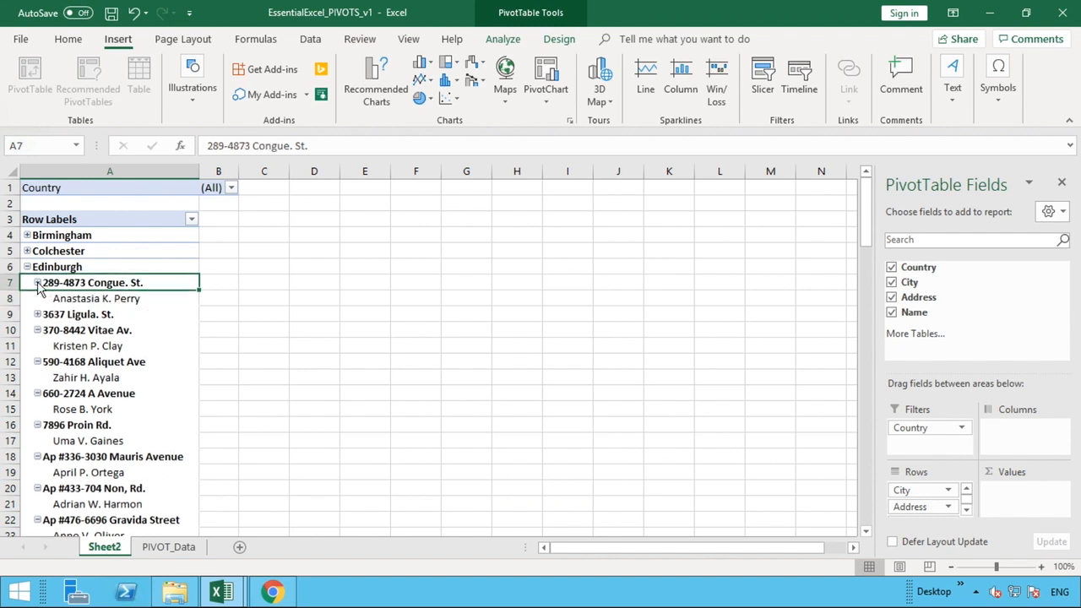
{"action": "left_click", "coordinate": [81, 299]}
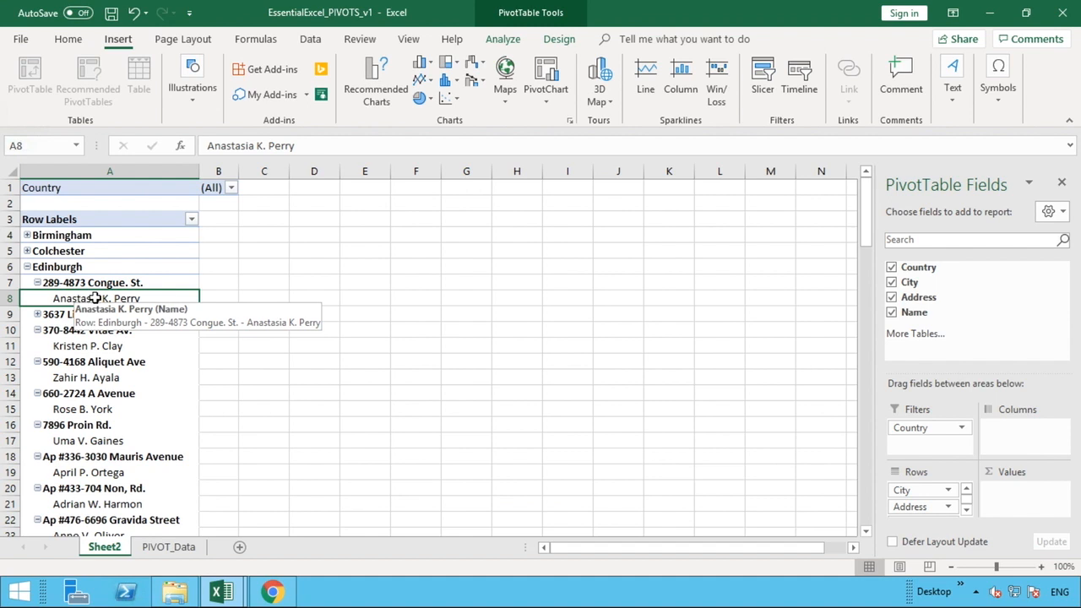
{"action": "left_click", "coordinate": [37, 283]}
{"action": "left_click", "coordinate": [37, 283]}
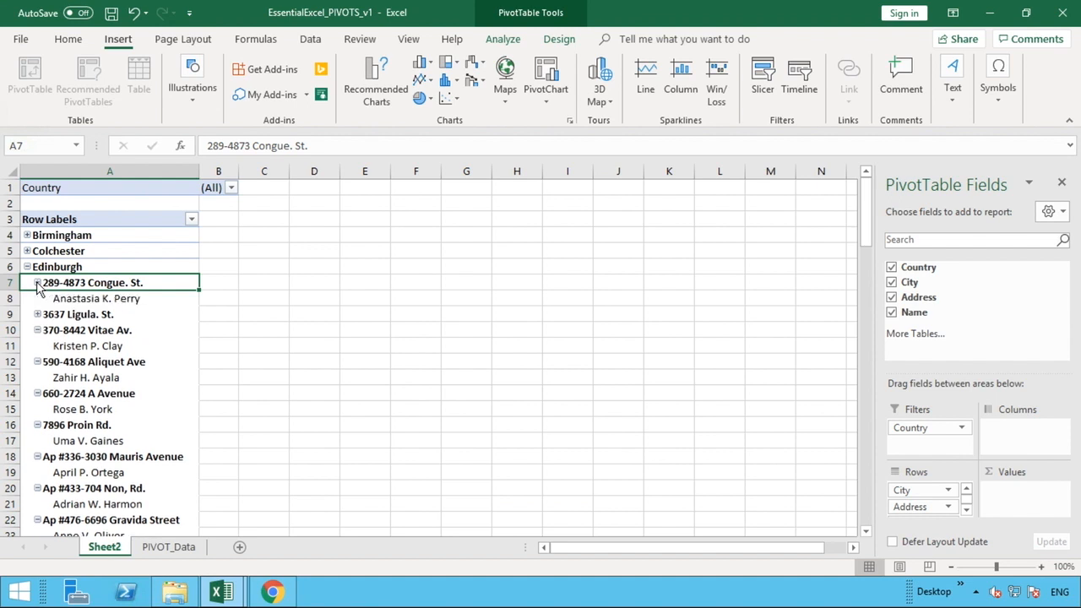
{"action": "left_click", "coordinate": [38, 283]}
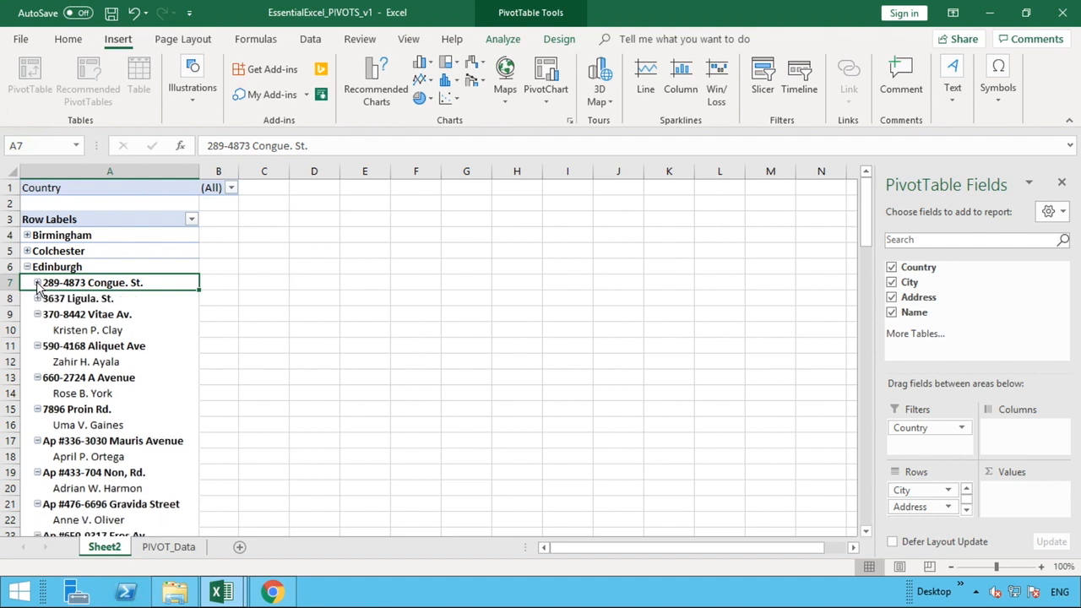
Step: Collapse the entire Address field to hide all names, and collapse the Edinburgh address list
{"action": "right_click", "coordinate": [92, 288]}
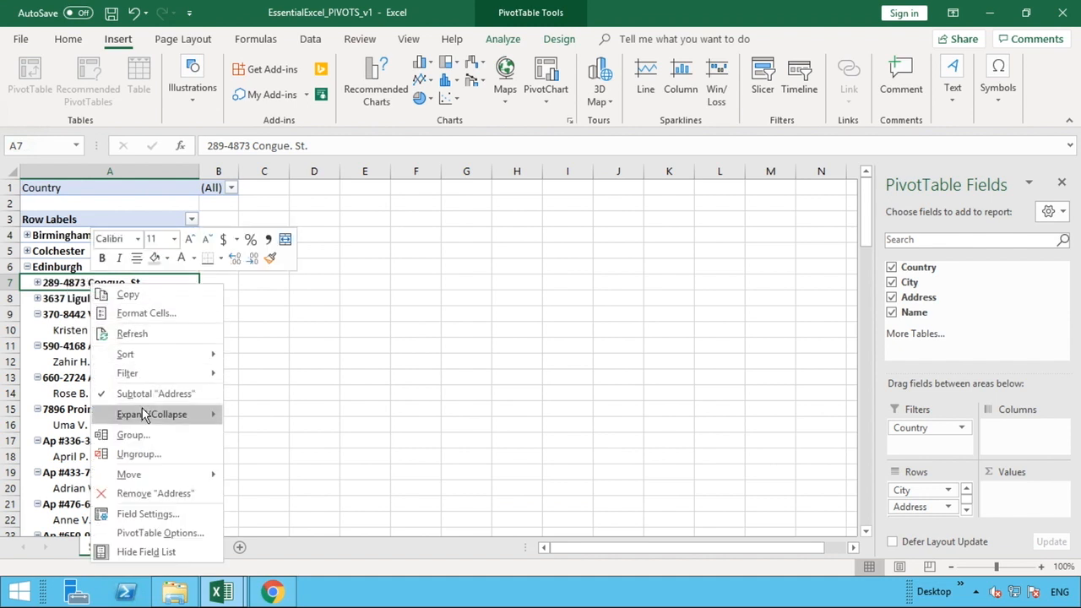
{"action": "mouse_move", "coordinate": [141, 408]}
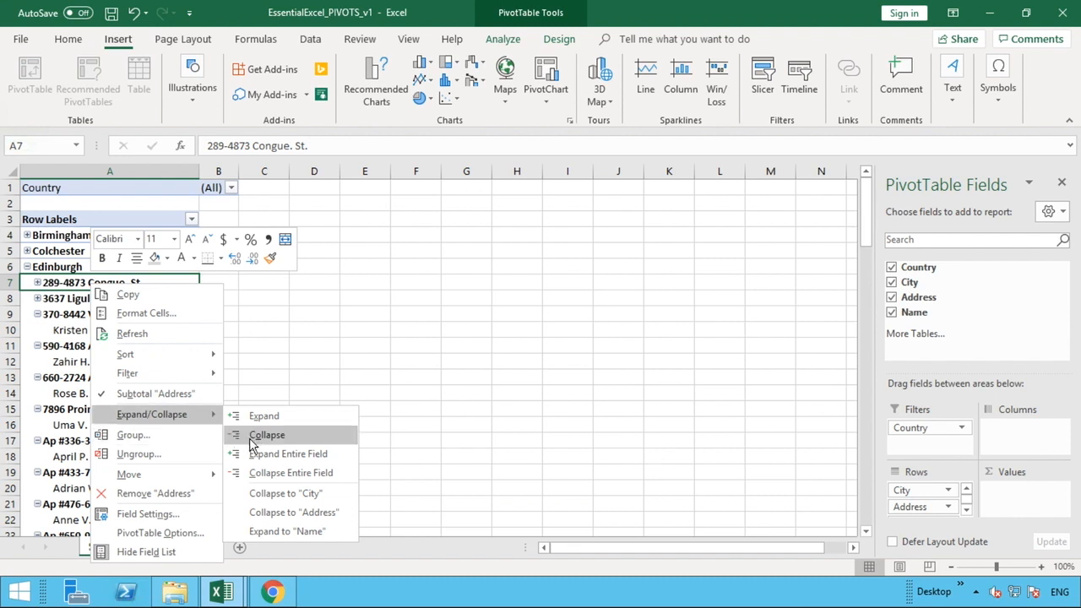
{"action": "left_click", "coordinate": [277, 475]}
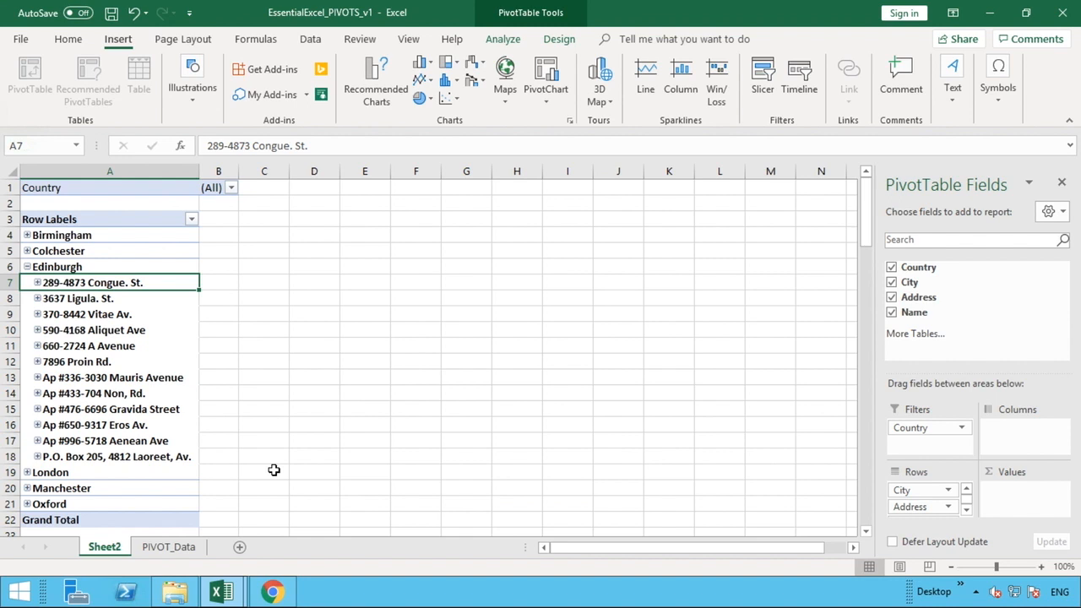
{"action": "left_click", "coordinate": [157, 267]}
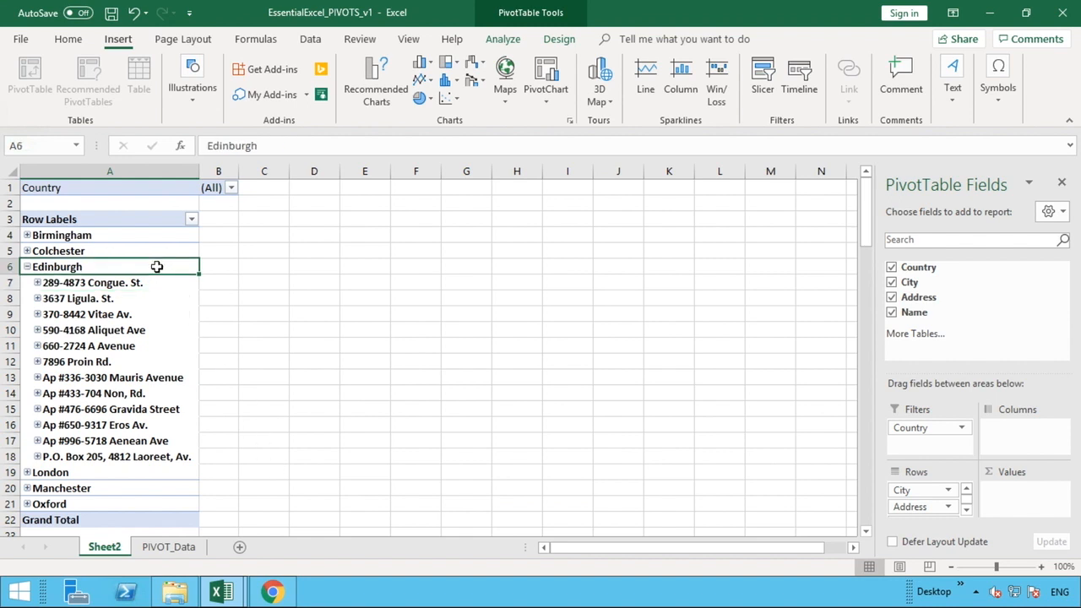
{"action": "left_click", "coordinate": [27, 267]}
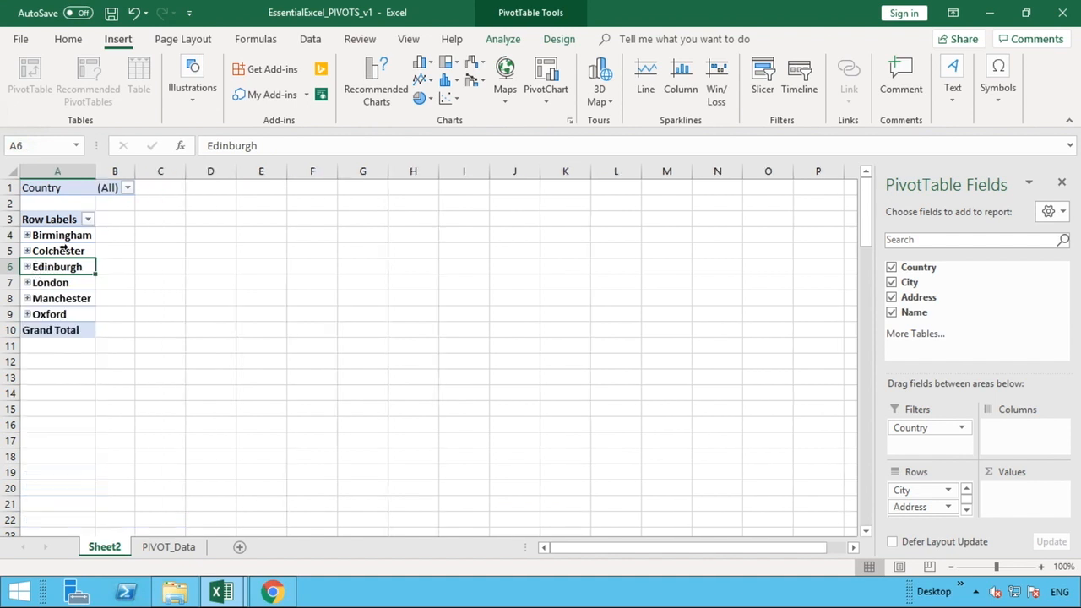
Step: Expand the entire City field so every city shows its addresses
{"action": "left_click", "coordinate": [74, 251]}
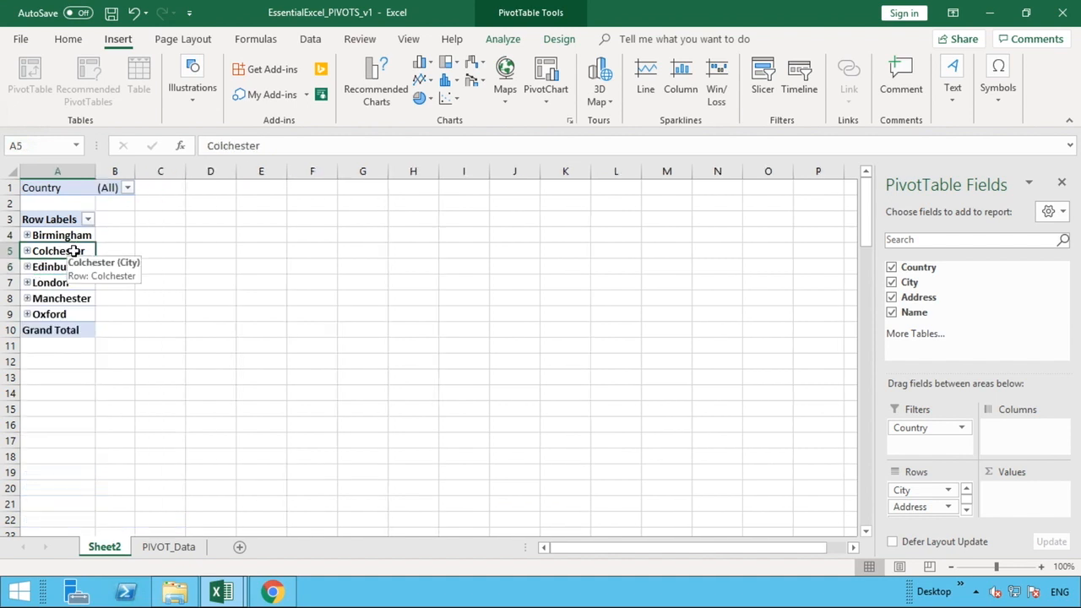
{"action": "right_click", "coordinate": [75, 251]}
{"action": "mouse_move", "coordinate": [142, 390]}
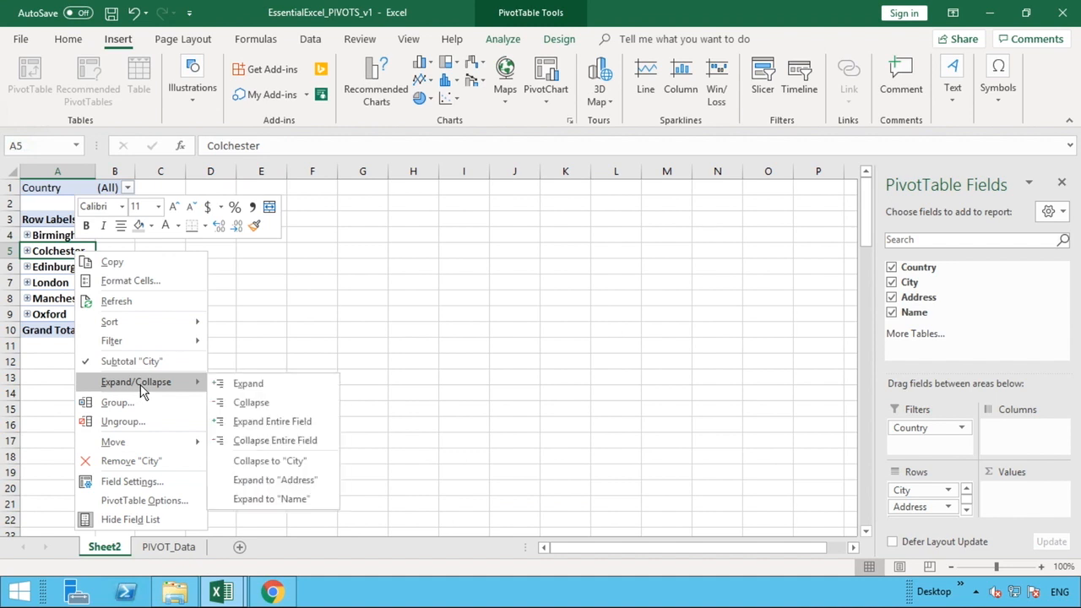
{"action": "left_click", "coordinate": [271, 423]}
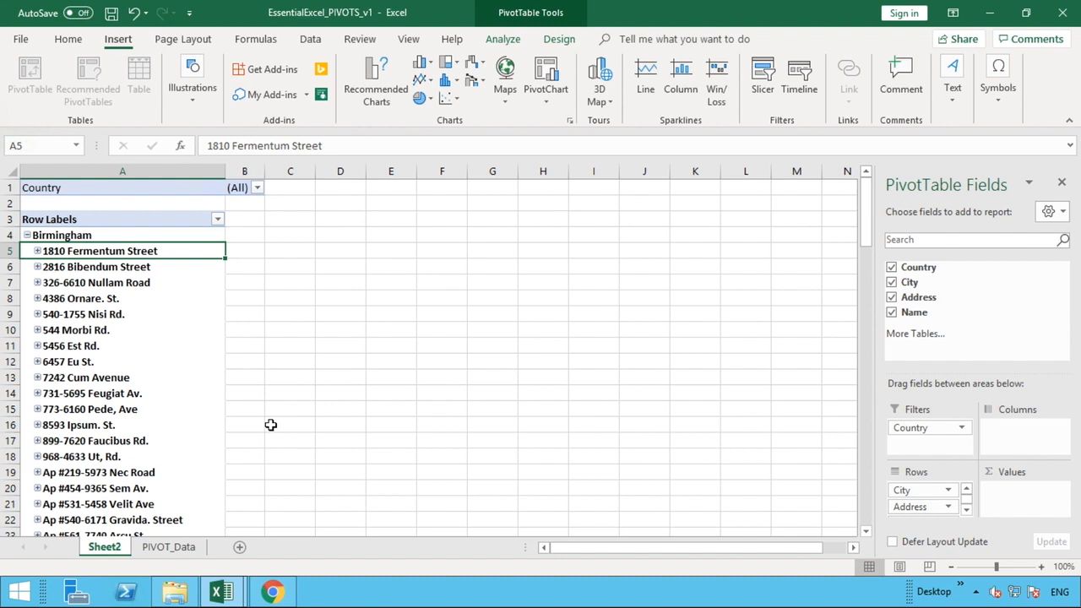
Step: Collapse the entire City field so only the city names are listed
{"action": "left_click", "coordinate": [61, 237]}
{"action": "right_click", "coordinate": [62, 237]}
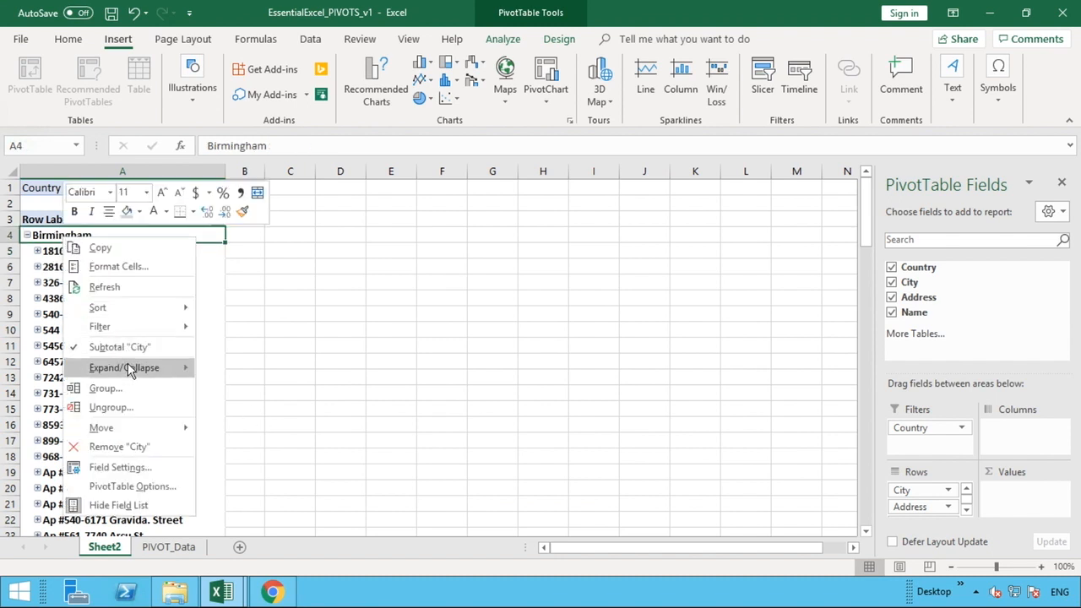
{"action": "mouse_move", "coordinate": [138, 369]}
{"action": "left_click", "coordinate": [252, 427]}
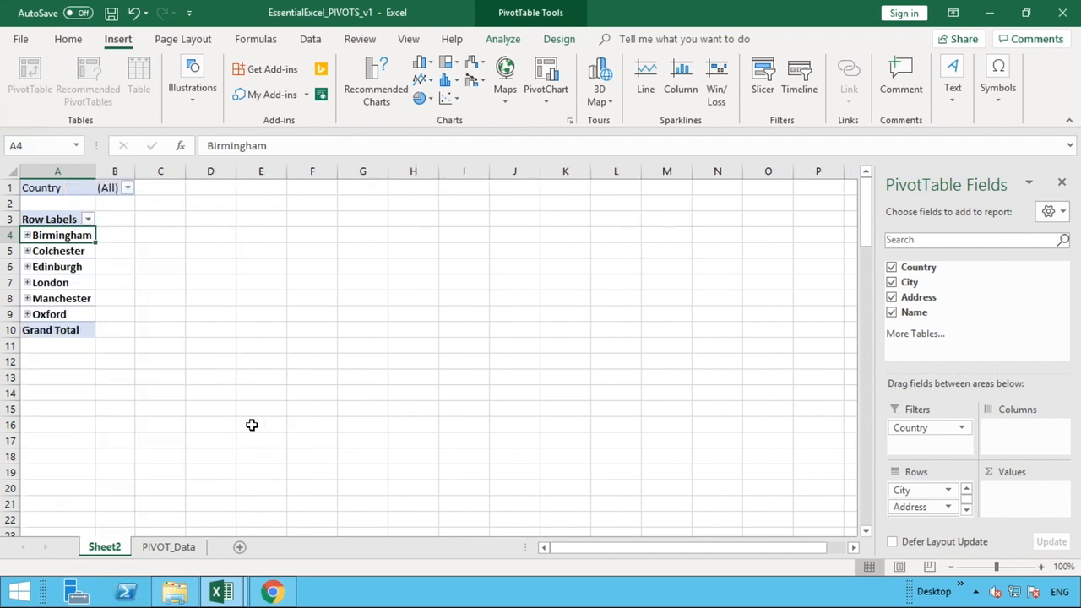
{"action": "left_click", "coordinate": [250, 424]}
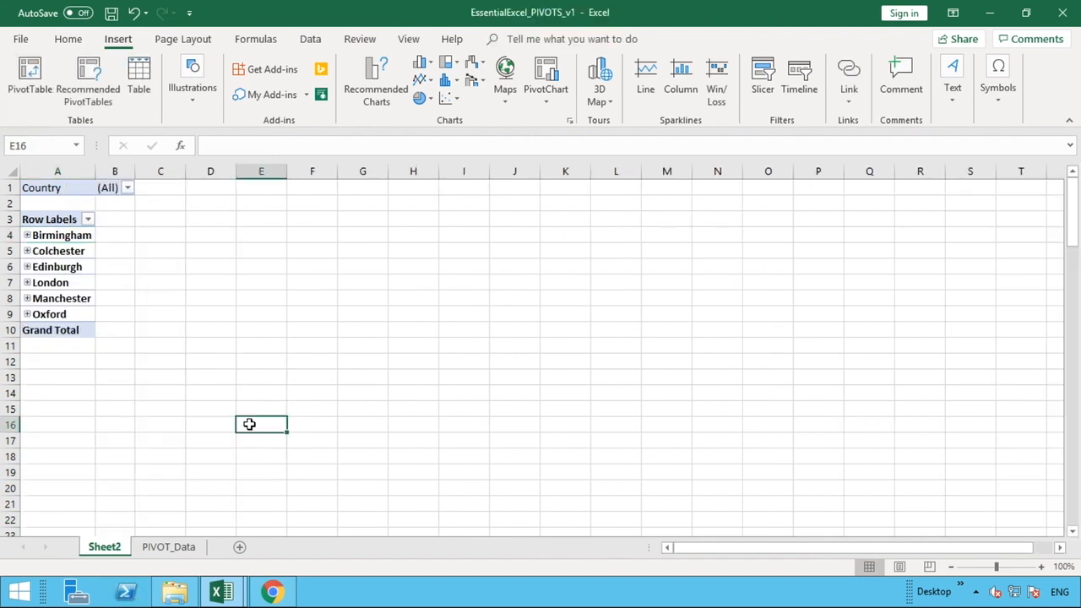
Step: Enlarge the field areas, add the Name field to Values as a count, and check the city counts and grand total
{"action": "left_click", "coordinate": [66, 299]}
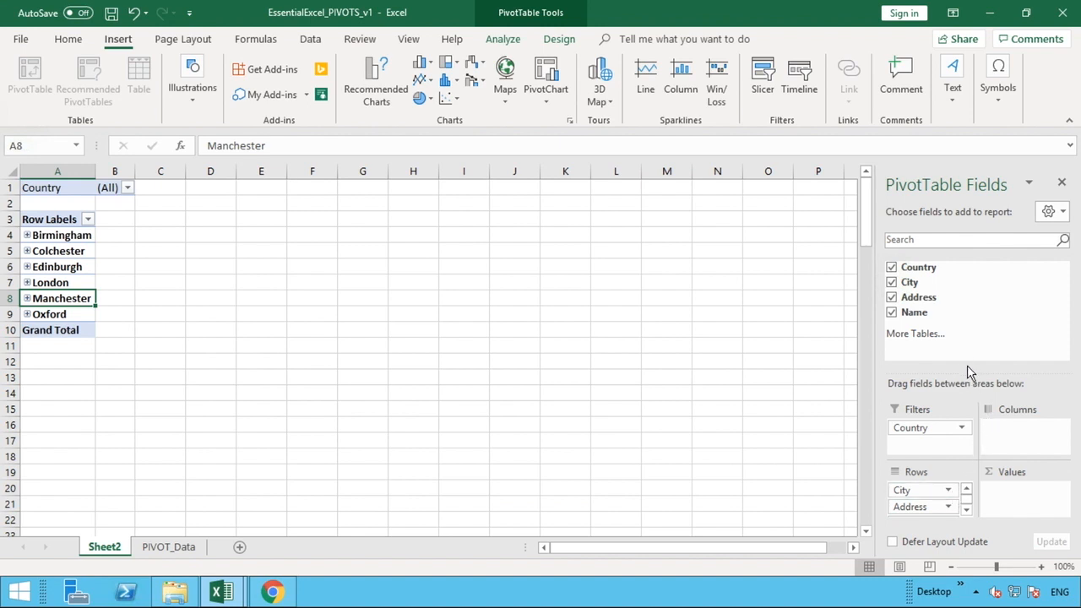
{"action": "left_click_drag", "start_coordinate": [968, 374], "coordinate": [968, 329]}
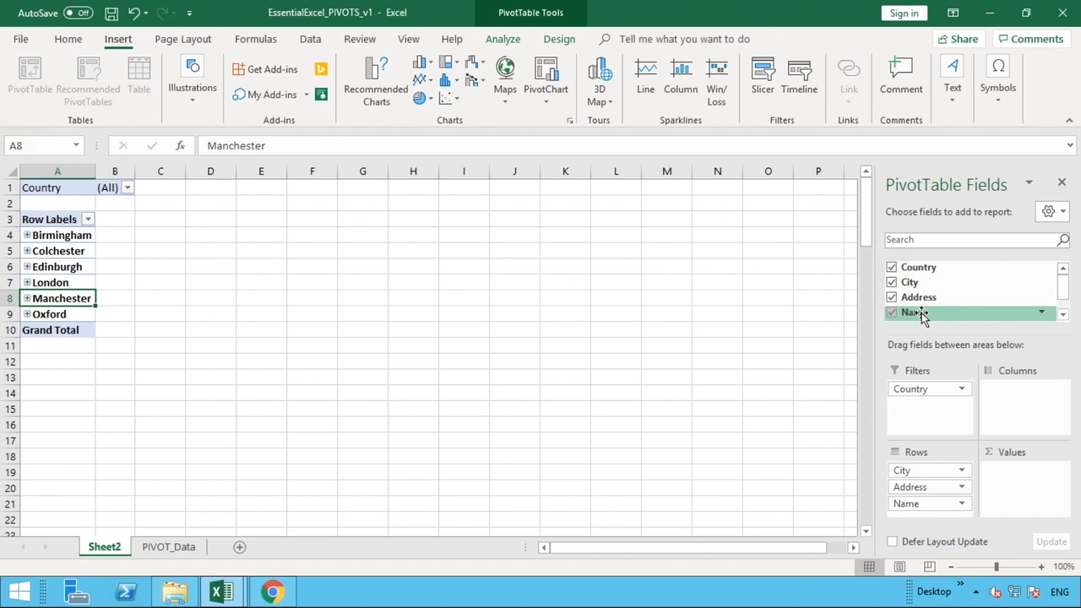
{"action": "left_click_drag", "start_coordinate": [921, 314], "coordinate": [1019, 487]}
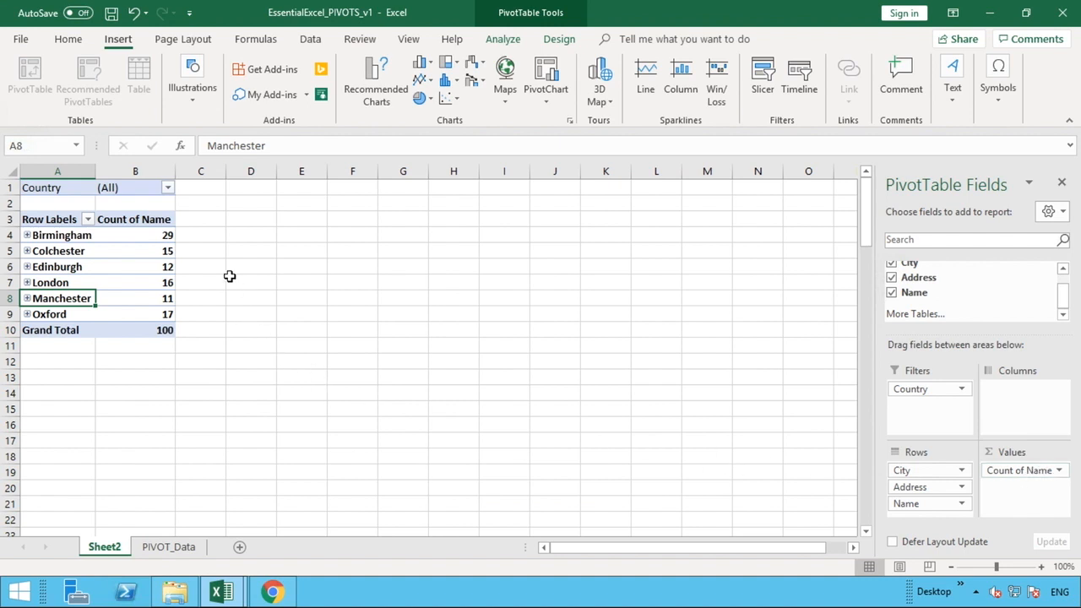
{"action": "mouse_move", "coordinate": [168, 265]}
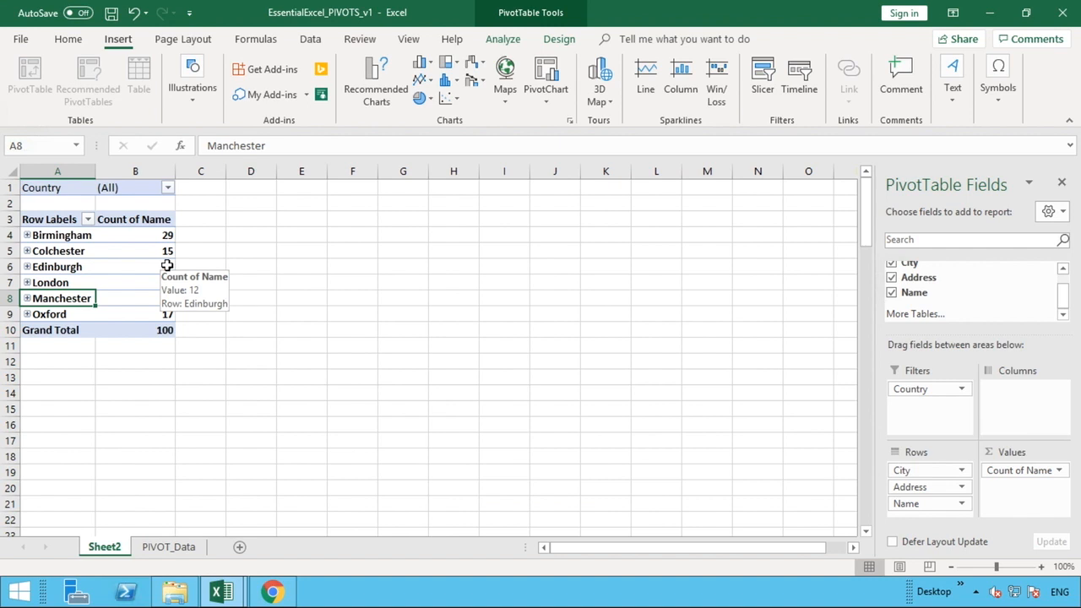
{"action": "mouse_move", "coordinate": [169, 240]}
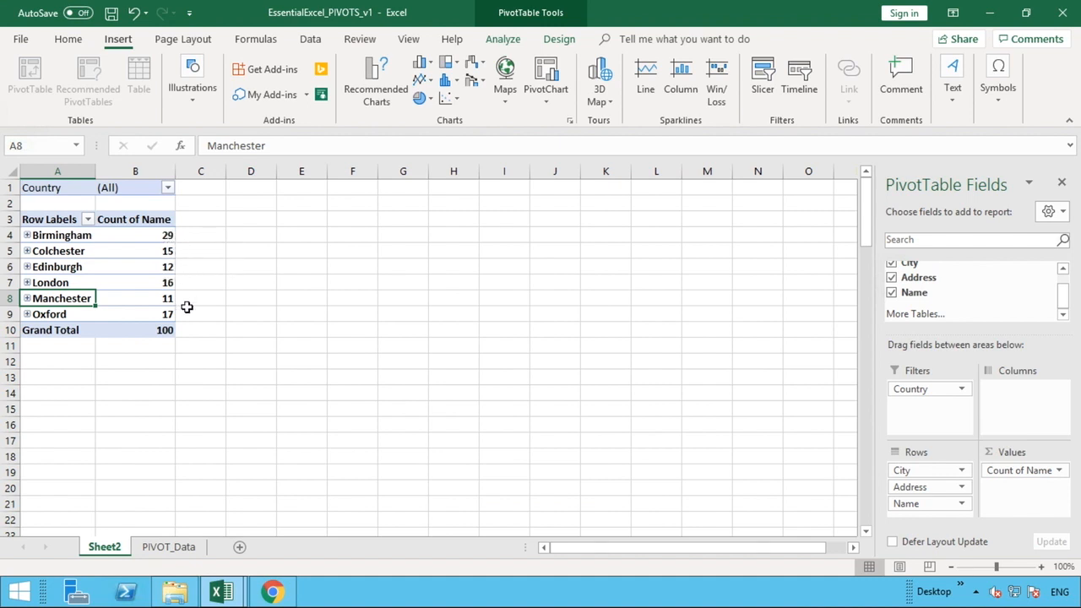
{"action": "left_click", "coordinate": [165, 330]}
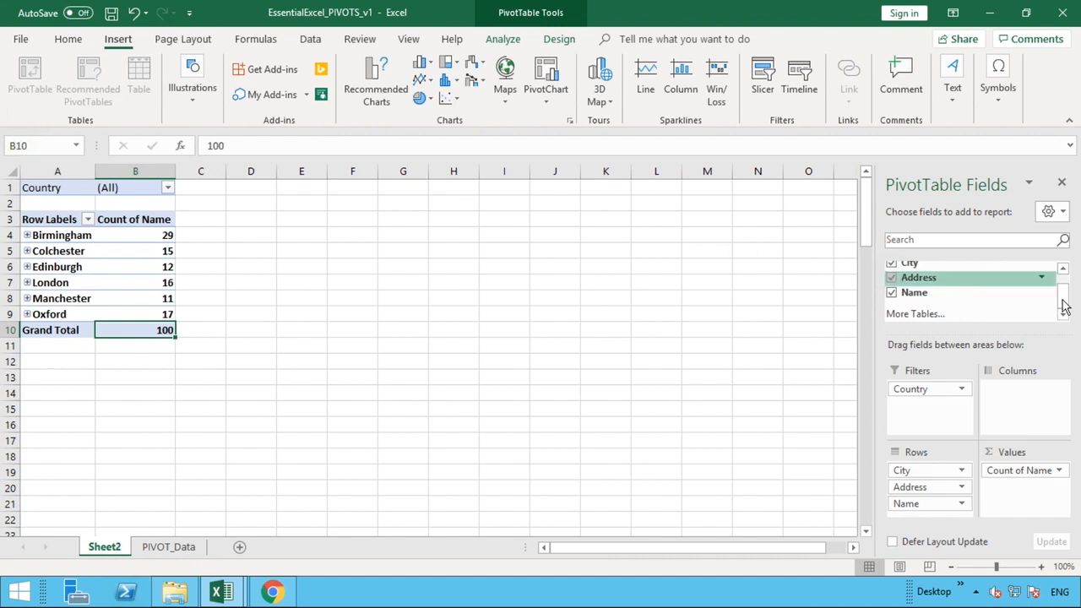
Step: Move the City field from the PivotTable's Rows area to its Columns area
{"action": "left_click_drag", "start_coordinate": [1065, 303], "coordinate": [1065, 289]}
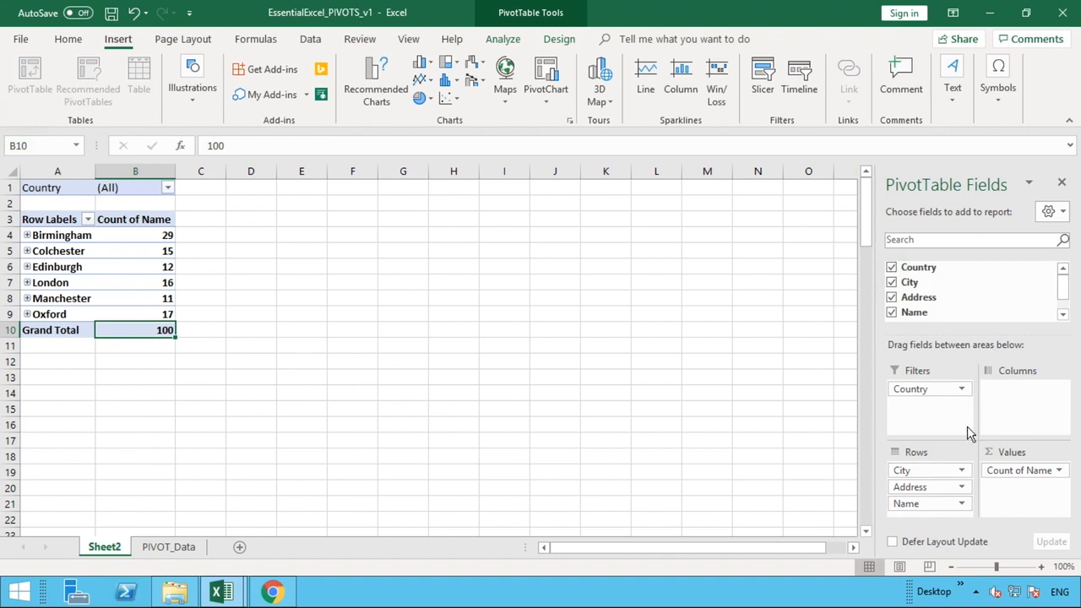
{"action": "left_click", "coordinate": [932, 472]}
{"action": "left_click_drag", "start_coordinate": [932, 471], "coordinate": [1012, 414]}
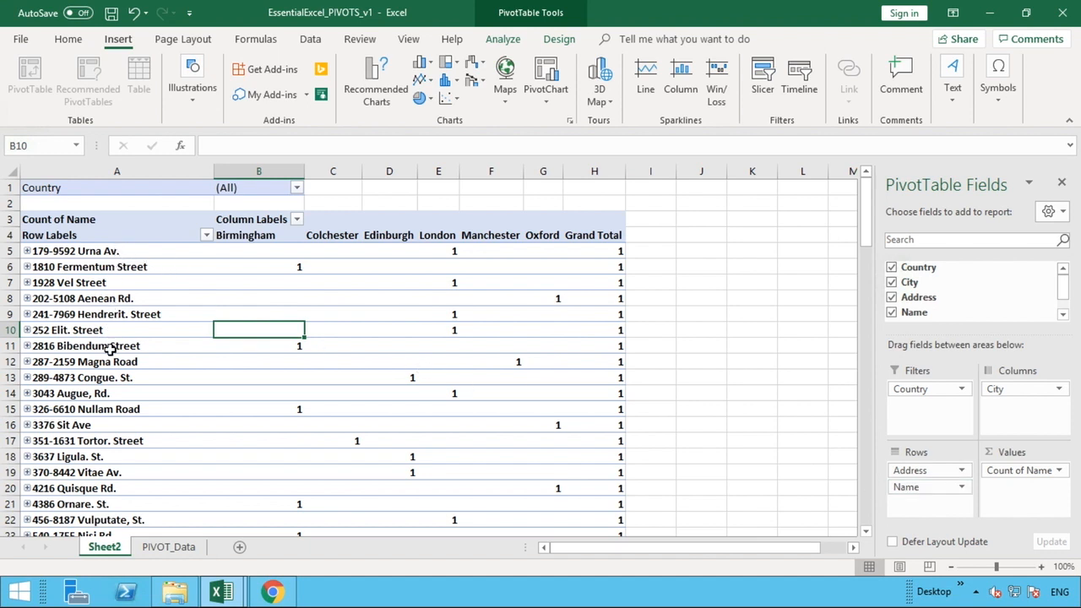
Step: Expand the fourth address row, trace its count across to the Oxford column, and collapse the row again
{"action": "left_click", "coordinate": [27, 299]}
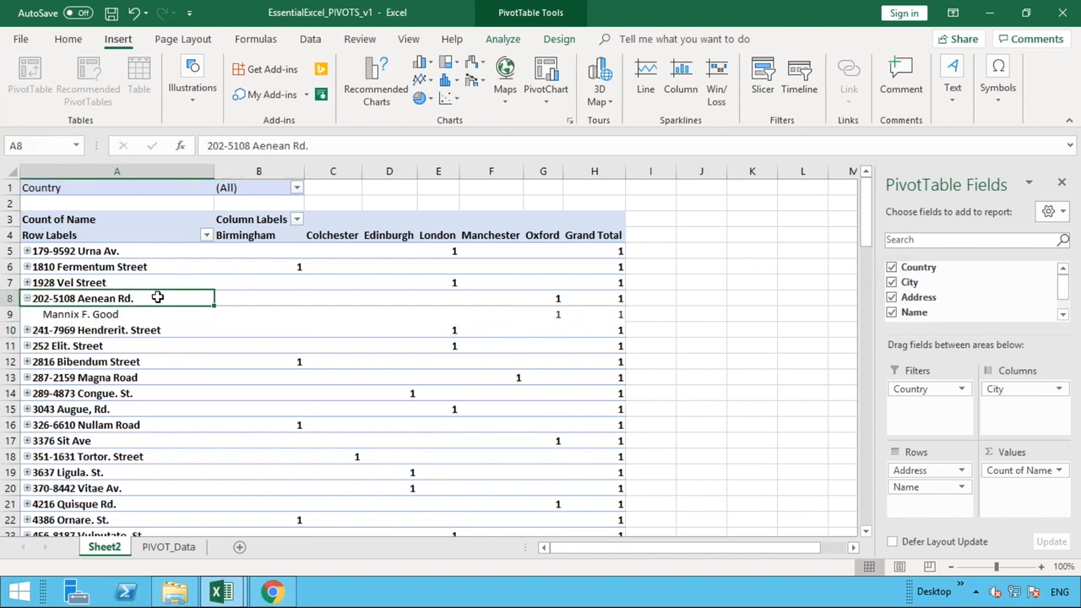
{"action": "left_click_drag", "start_coordinate": [157, 297], "coordinate": [541, 297]}
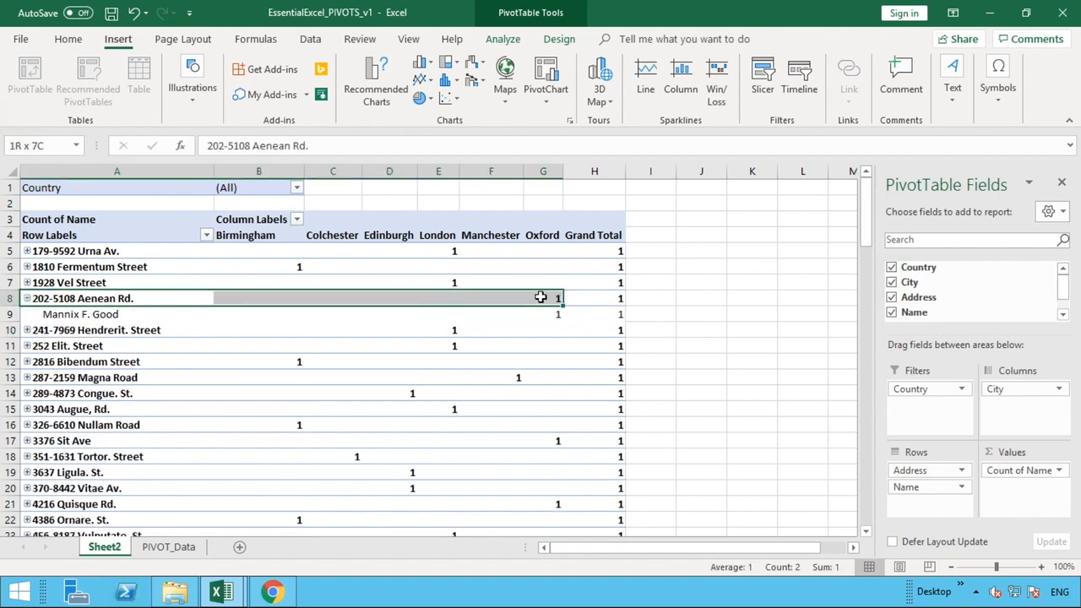
{"action": "left_click", "coordinate": [541, 297]}
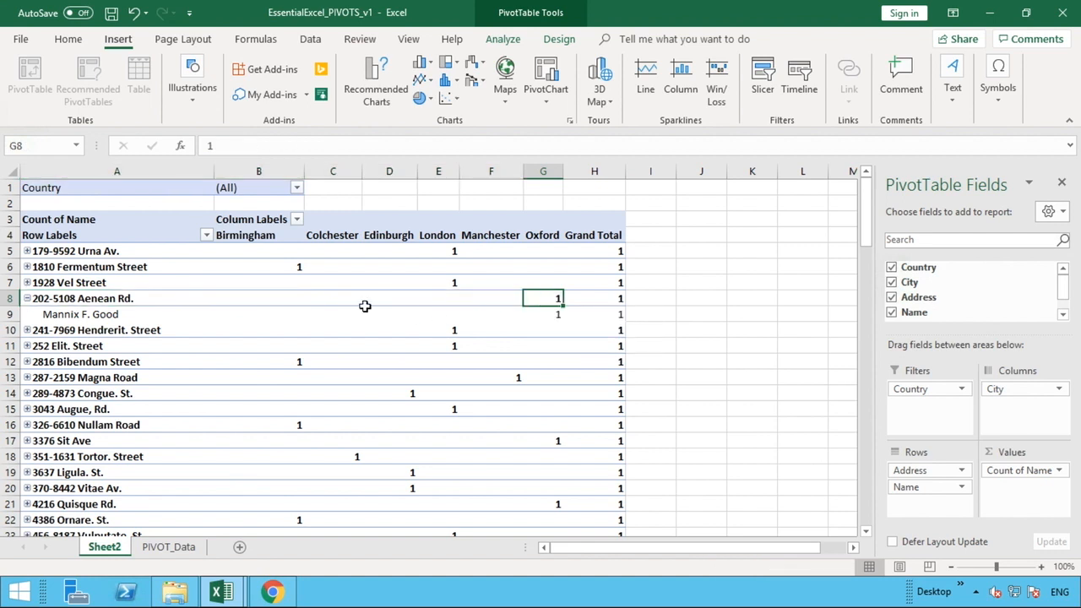
{"action": "left_click", "coordinate": [27, 299]}
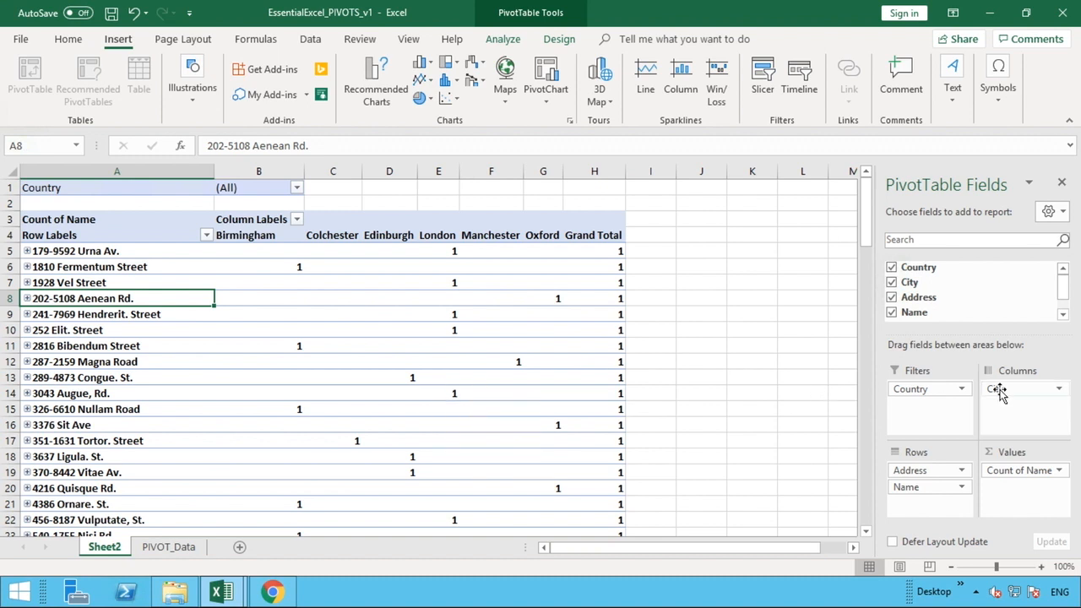
Step: Move the City field back to Rows above Address, and move the Country field from Filters to Columns
{"action": "left_click_drag", "start_coordinate": [998, 391], "coordinate": [927, 471]}
{"action": "left_click_drag", "start_coordinate": [918, 390], "coordinate": [1009, 400]}
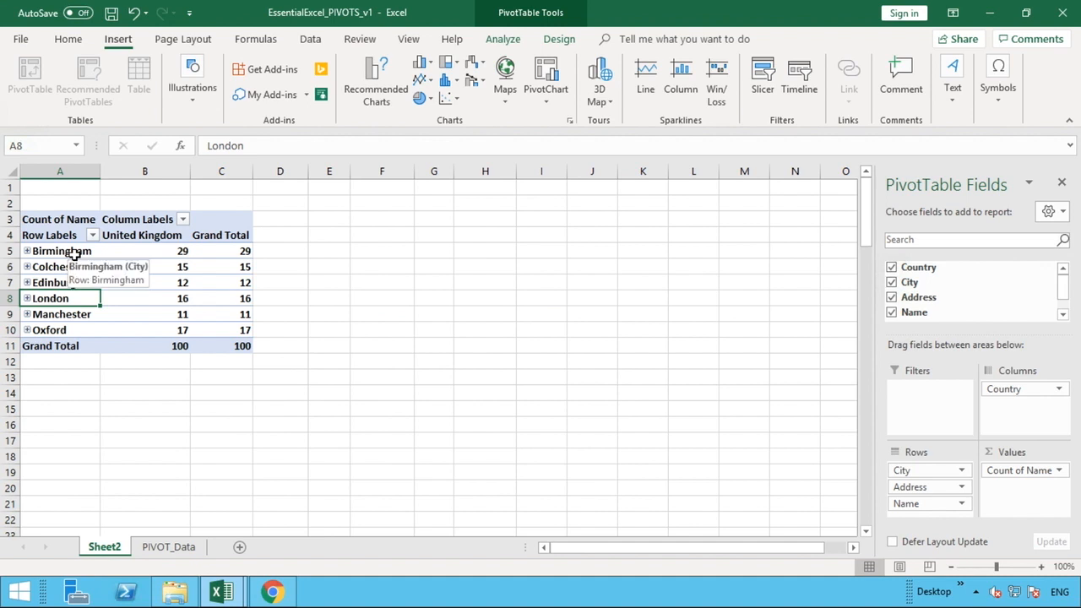
Step: Examine the city row labels, the United Kingdom column and the Grand Total column of the PivotTable
{"action": "left_click_drag", "start_coordinate": [72, 251], "coordinate": [67, 329]}
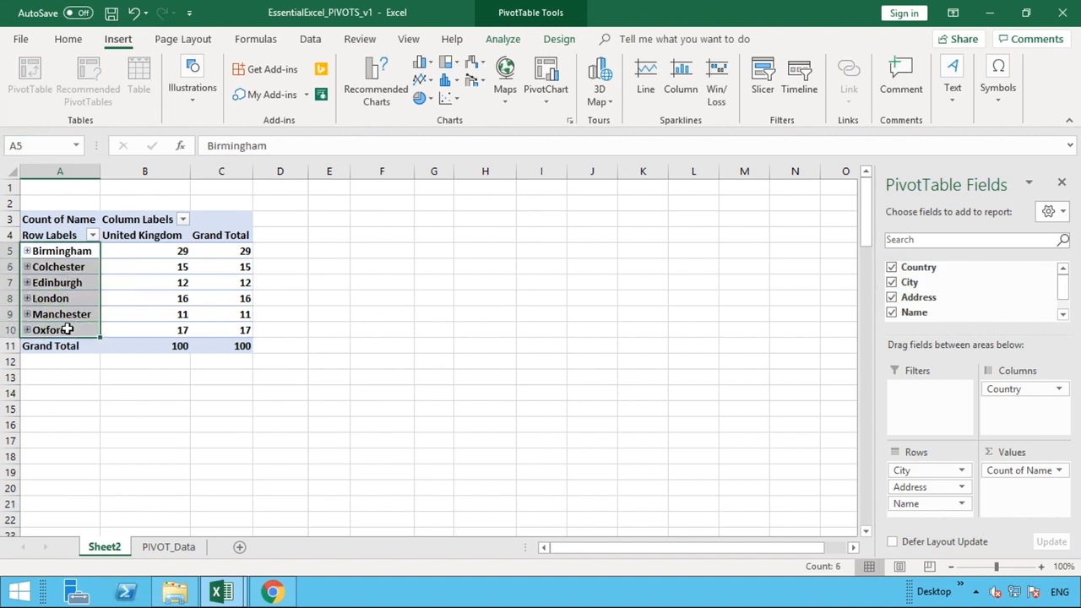
{"action": "left_click_drag", "start_coordinate": [150, 238], "coordinate": [335, 236]}
{"action": "left_click", "coordinate": [155, 236]}
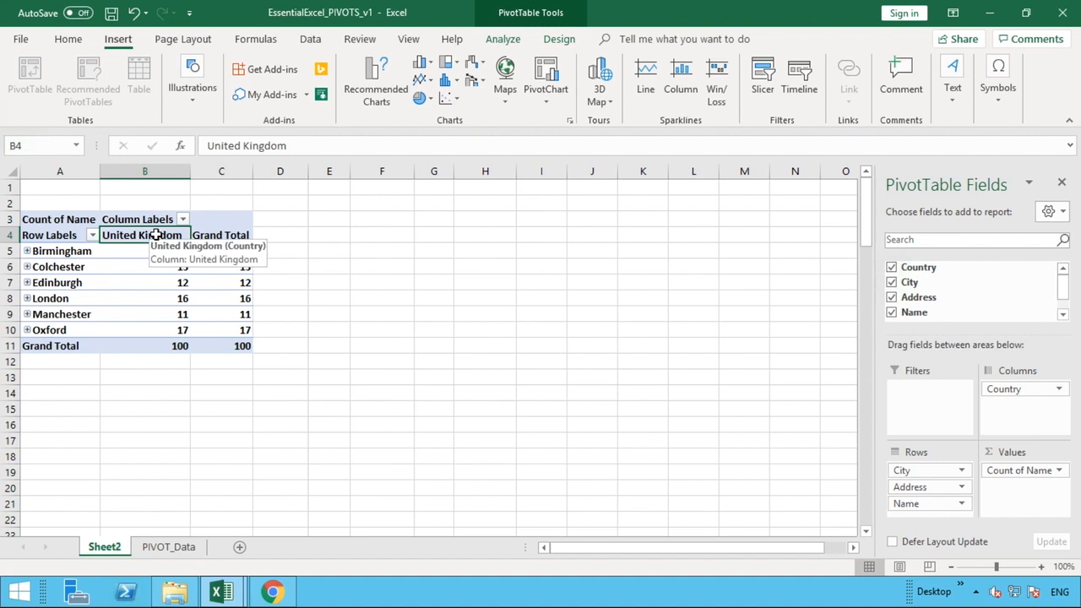
{"action": "left_click", "coordinate": [217, 235]}
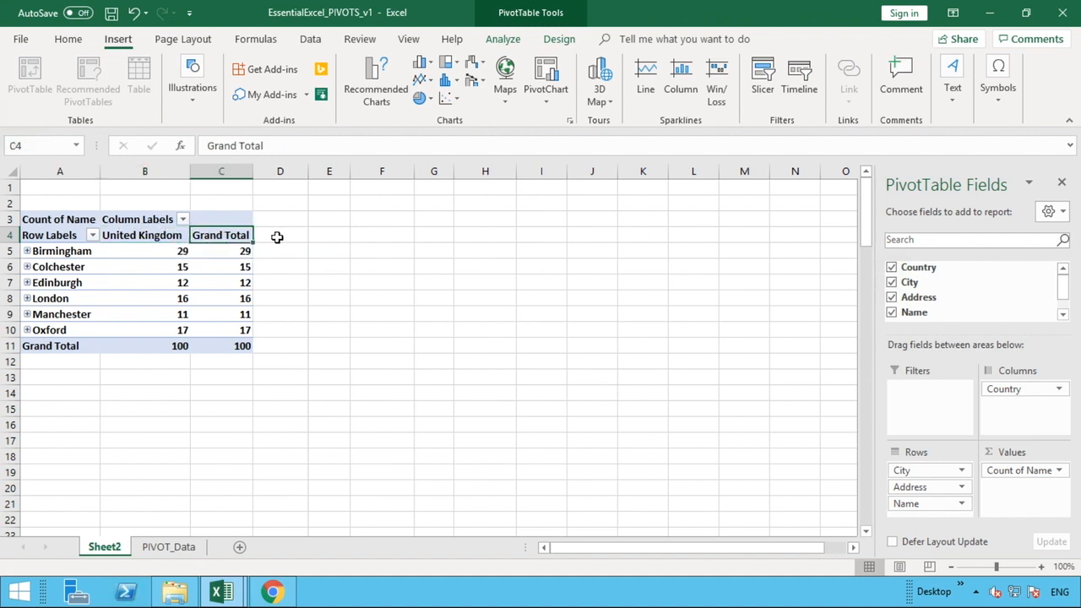
{"action": "left_click", "coordinate": [278, 237]}
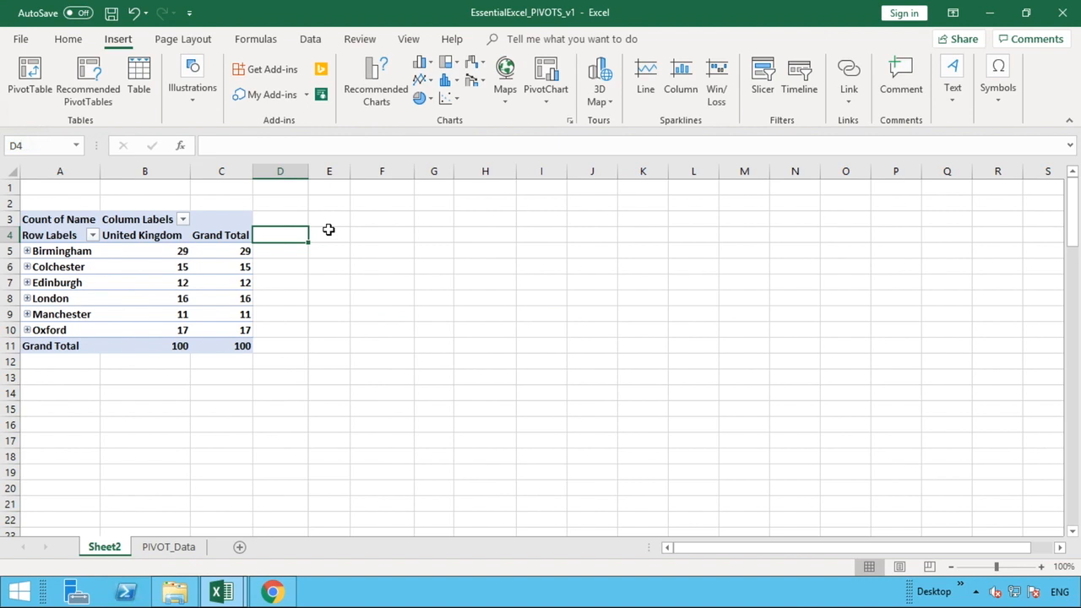
Step: Move the City field from Rows to Filters and filter the PivotTable to Birmingham
{"action": "left_click", "coordinate": [235, 251]}
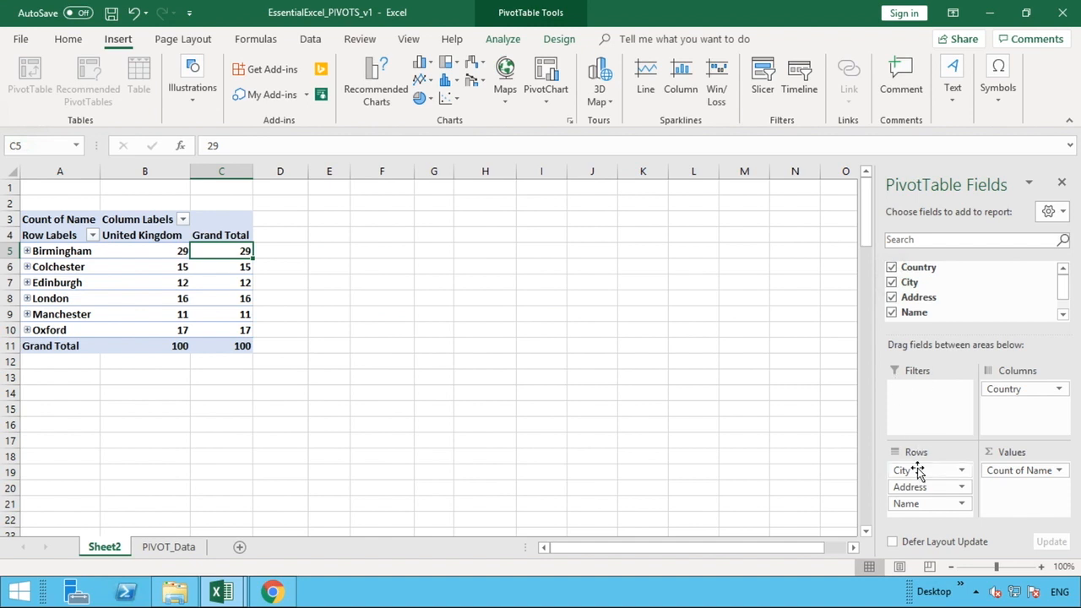
{"action": "left_click_drag", "start_coordinate": [919, 472], "coordinate": [923, 410]}
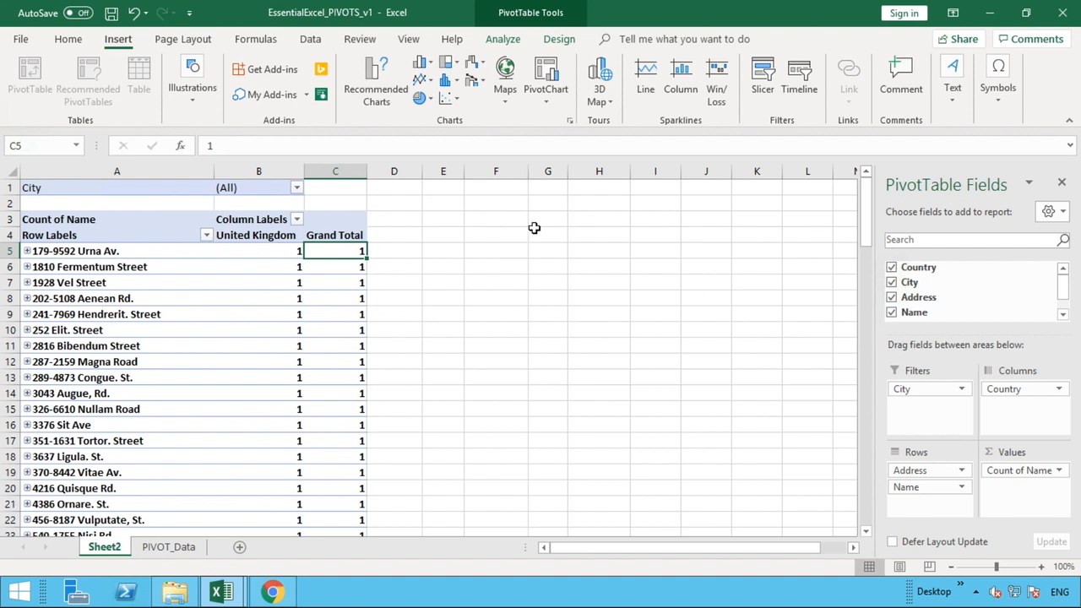
{"action": "left_click", "coordinate": [298, 187]}
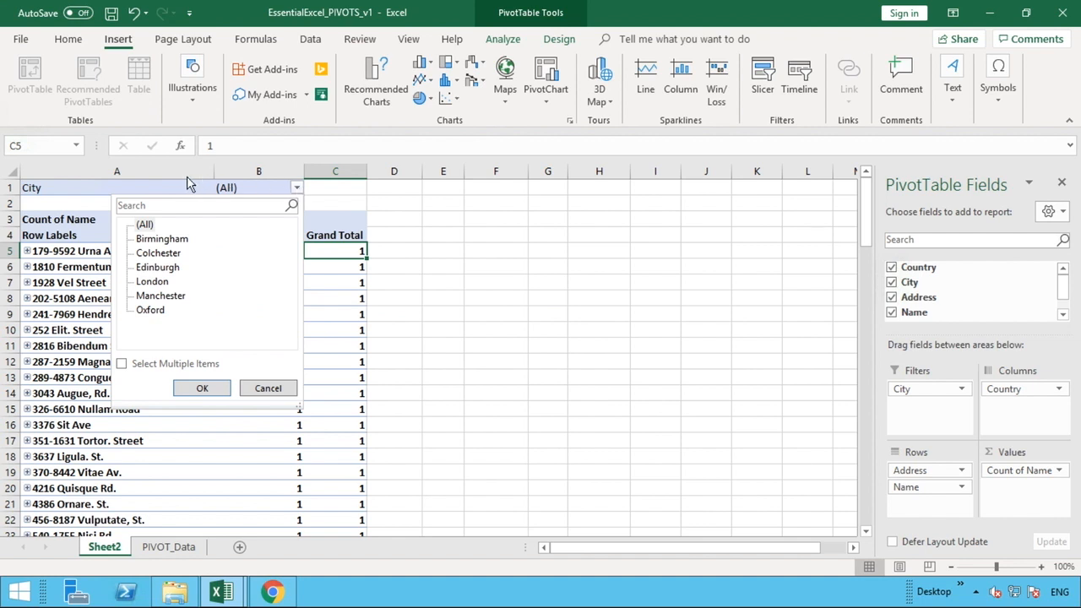
{"action": "left_click", "coordinate": [179, 240]}
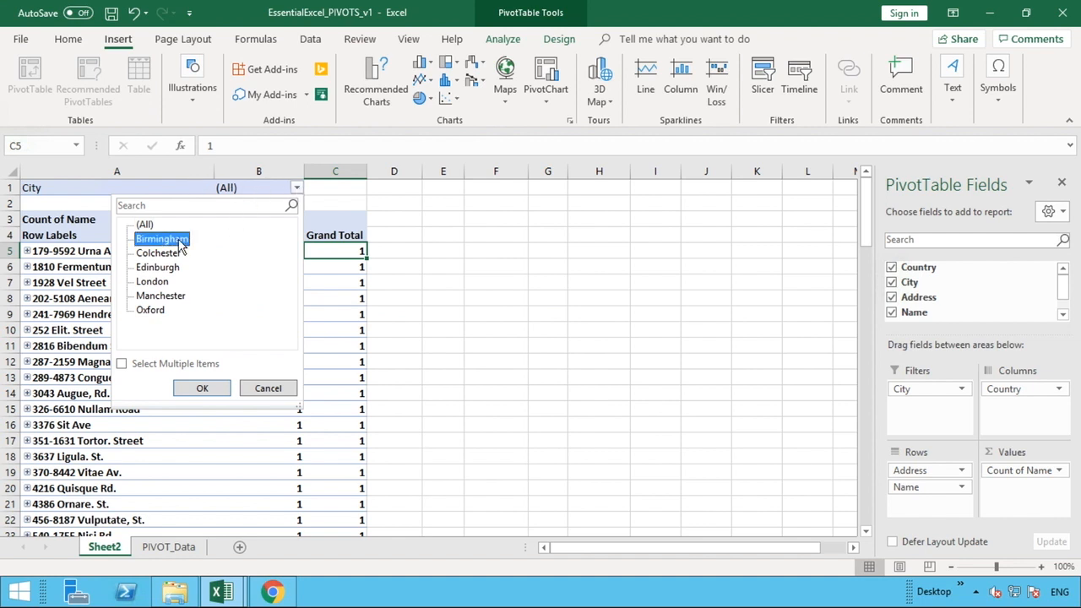
{"action": "left_click", "coordinate": [200, 384]}
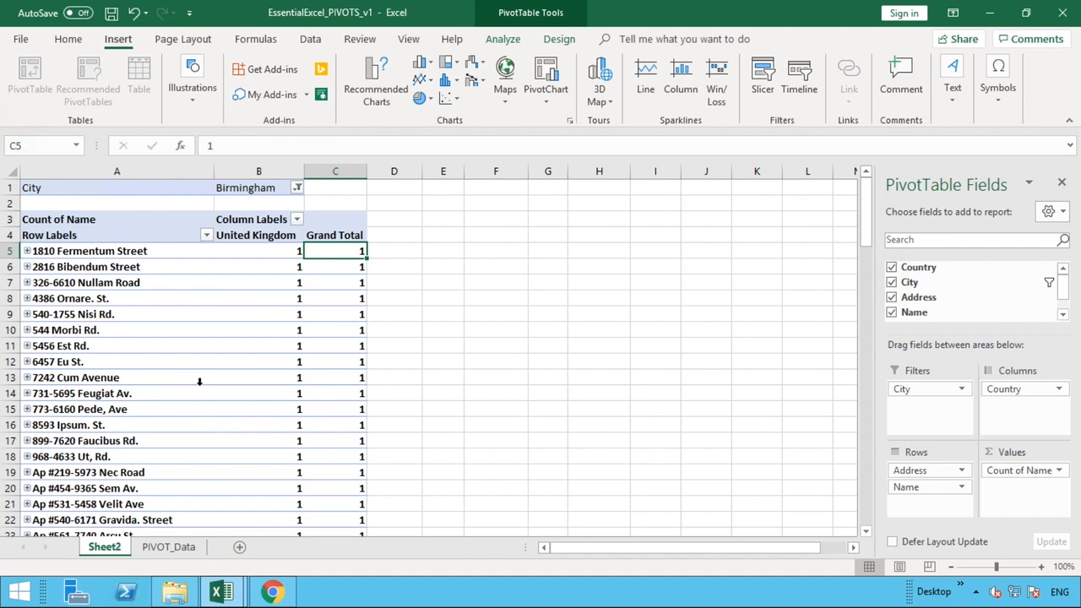
Step: Change the City report filter to Edinburgh
{"action": "left_click", "coordinate": [297, 188]}
{"action": "left_click", "coordinate": [178, 268]}
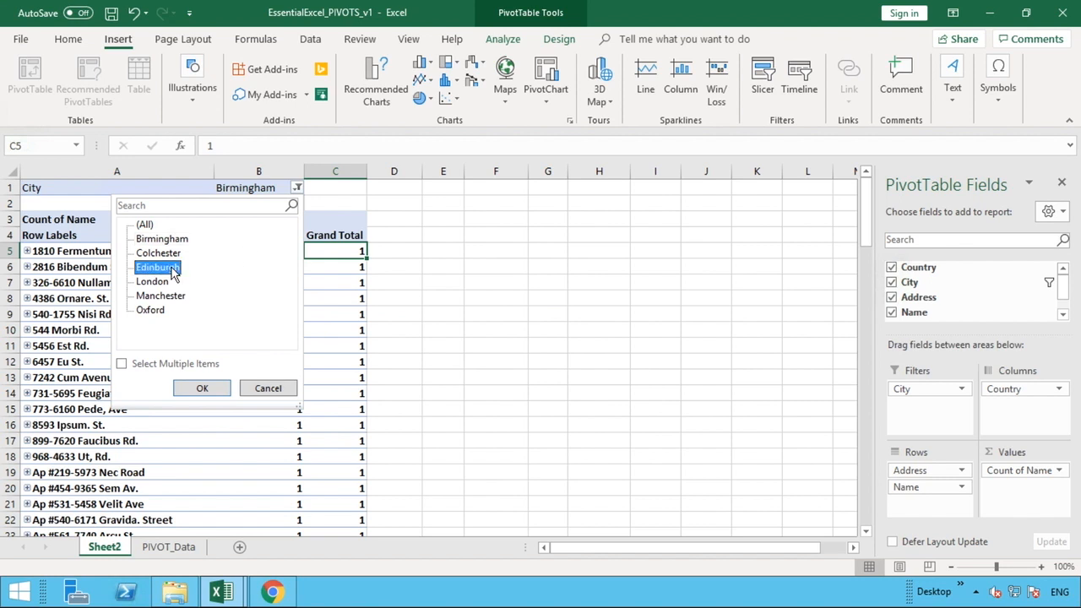
{"action": "left_click", "coordinate": [194, 387]}
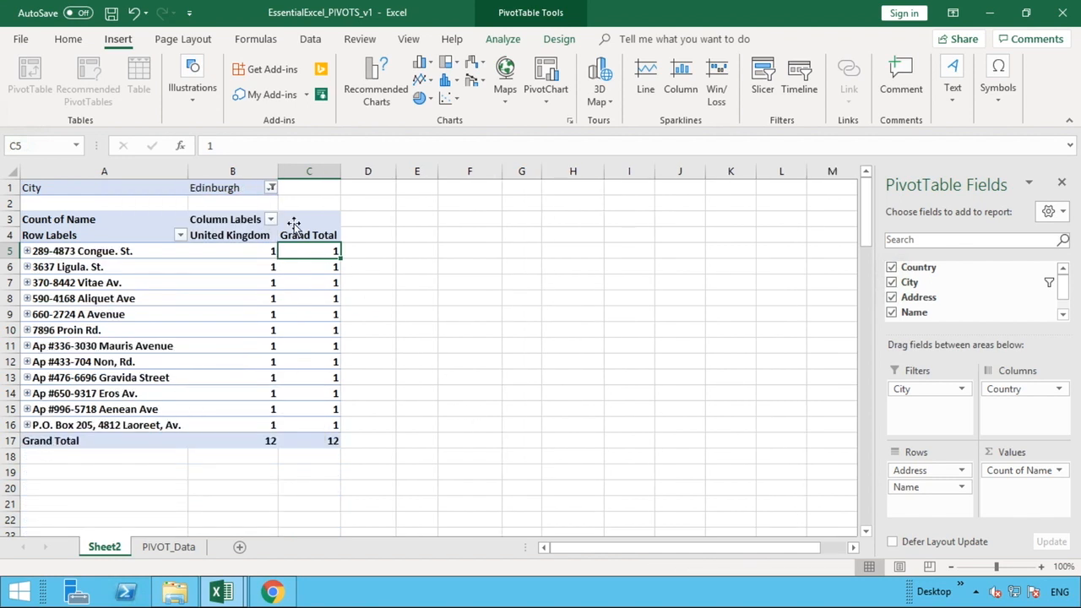
Step: Enable multiple item selection in the City filter with all cities selected, and move the City field back to Rows above Address
{"action": "left_click", "coordinate": [272, 188]}
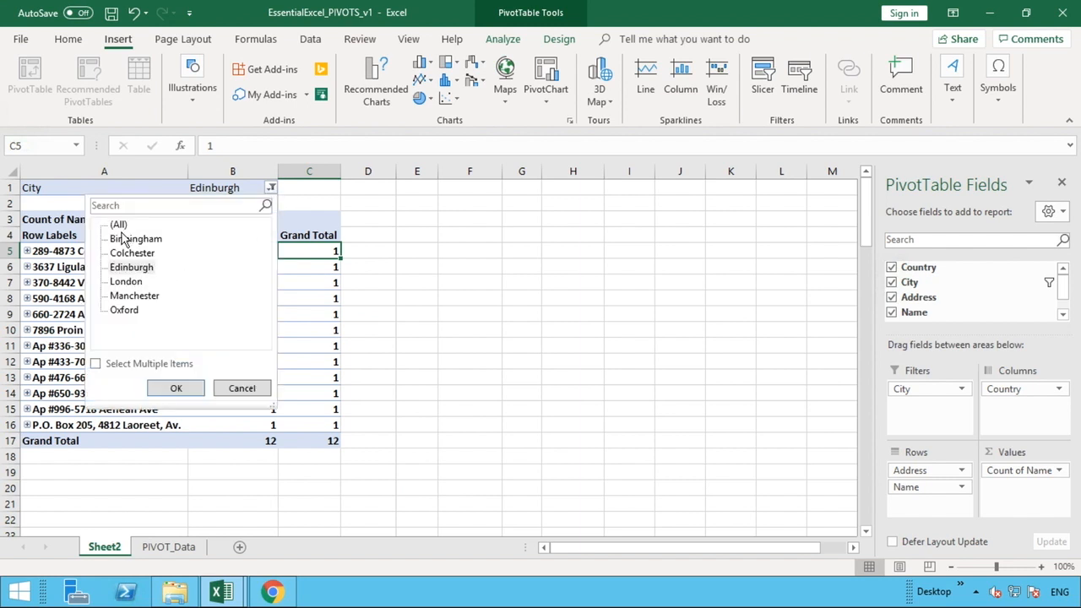
{"action": "left_click", "coordinate": [96, 364]}
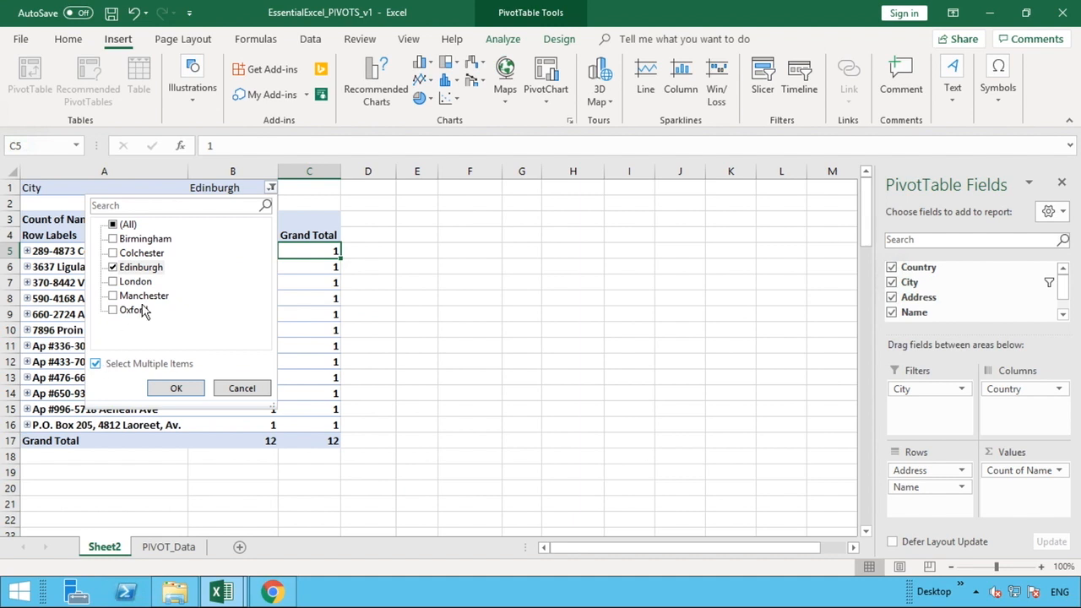
{"action": "left_click", "coordinate": [119, 287]}
{"action": "left_click", "coordinate": [116, 296]}
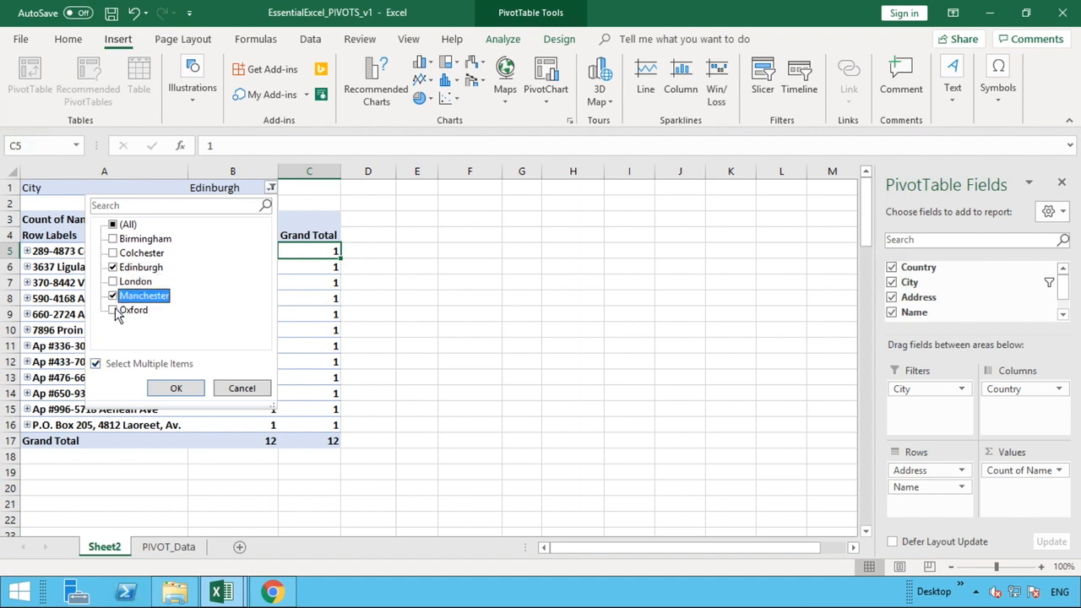
{"action": "left_click", "coordinate": [115, 311]}
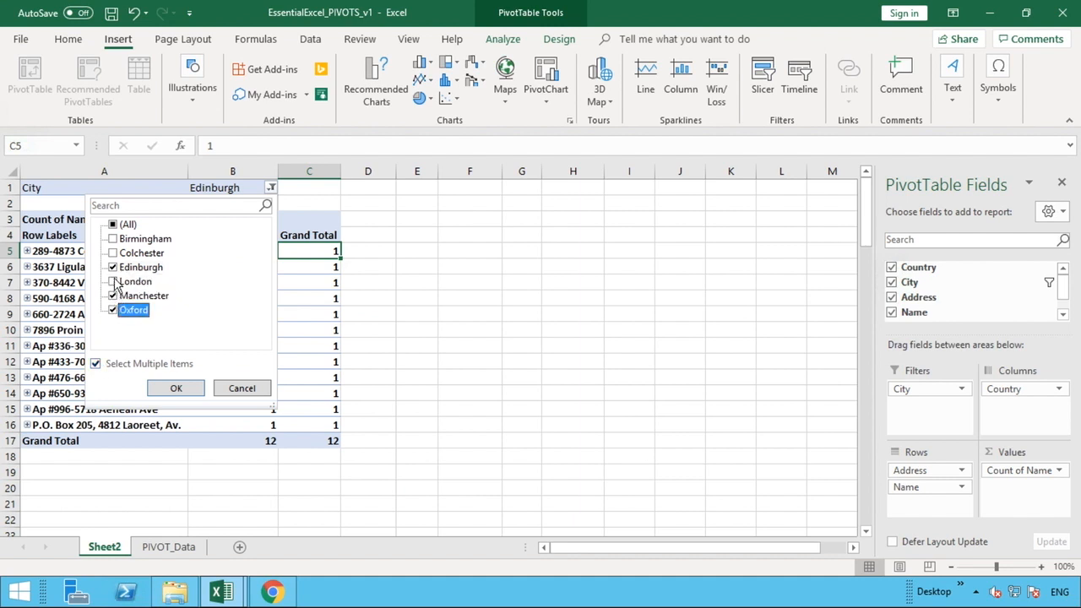
{"action": "left_click", "coordinate": [116, 227]}
{"action": "left_click", "coordinate": [114, 226]}
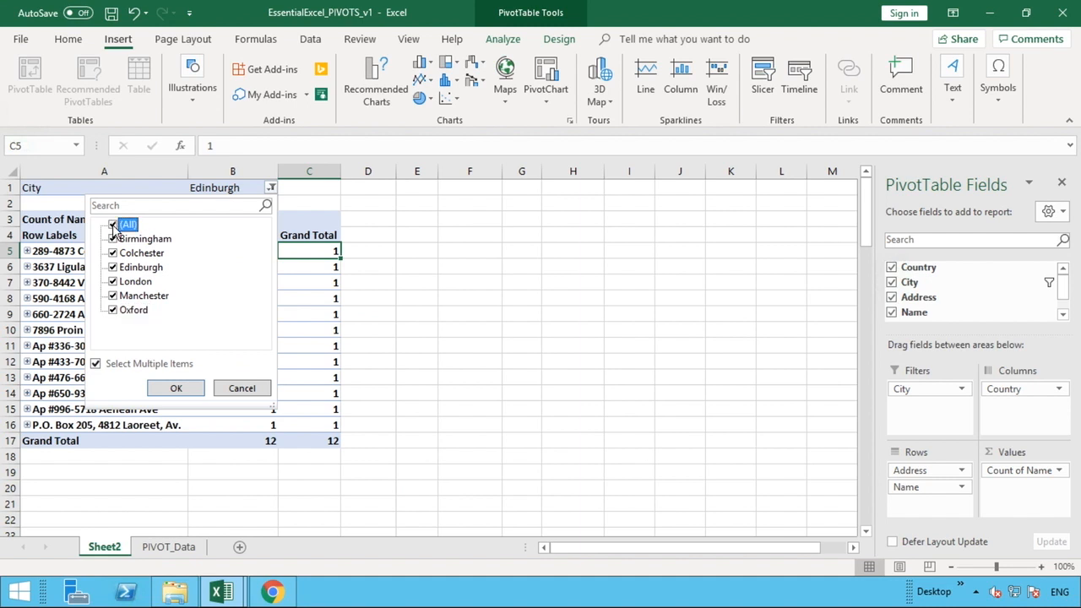
{"action": "left_click", "coordinate": [177, 388]}
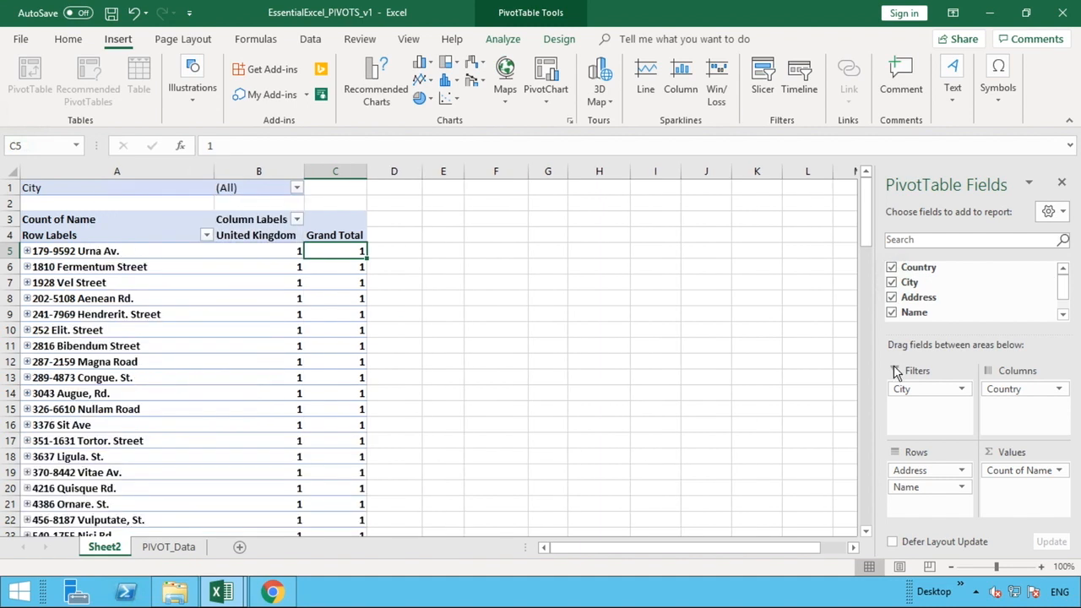
{"action": "left_click_drag", "start_coordinate": [937, 390], "coordinate": [933, 475]}
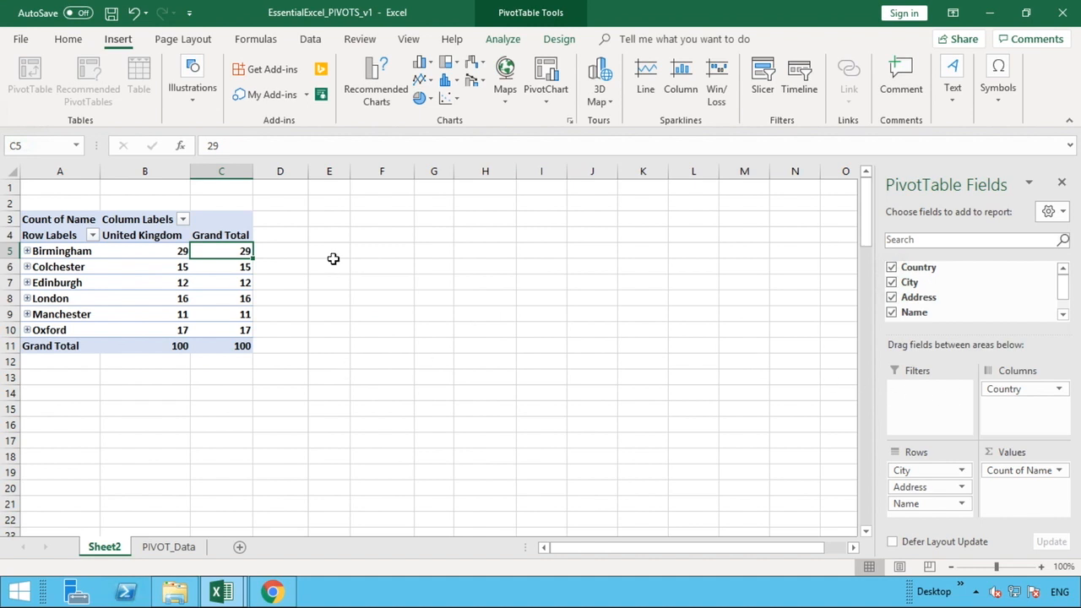
Step: Review the row label filter lists for City, Address and Name, and close them without applying changes
{"action": "left_click", "coordinate": [93, 236]}
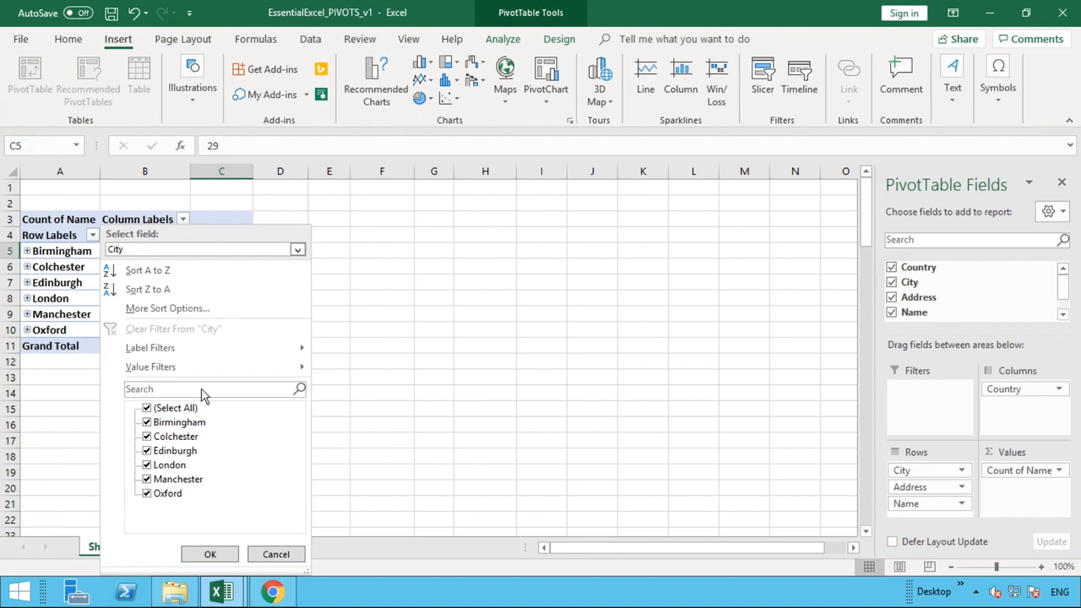
{"action": "left_click", "coordinate": [298, 251]}
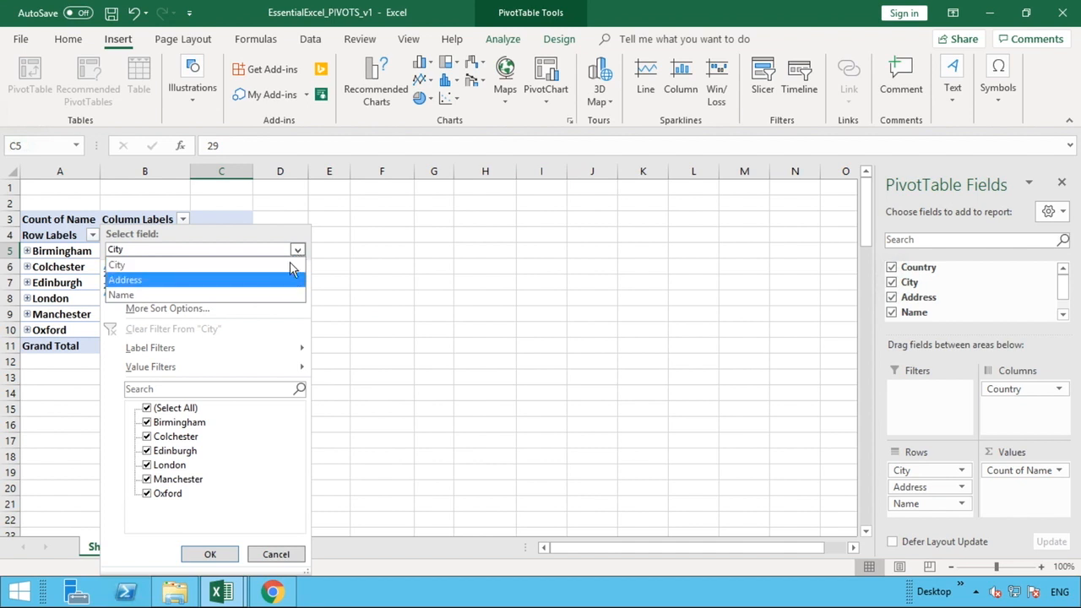
{"action": "left_click", "coordinate": [285, 279]}
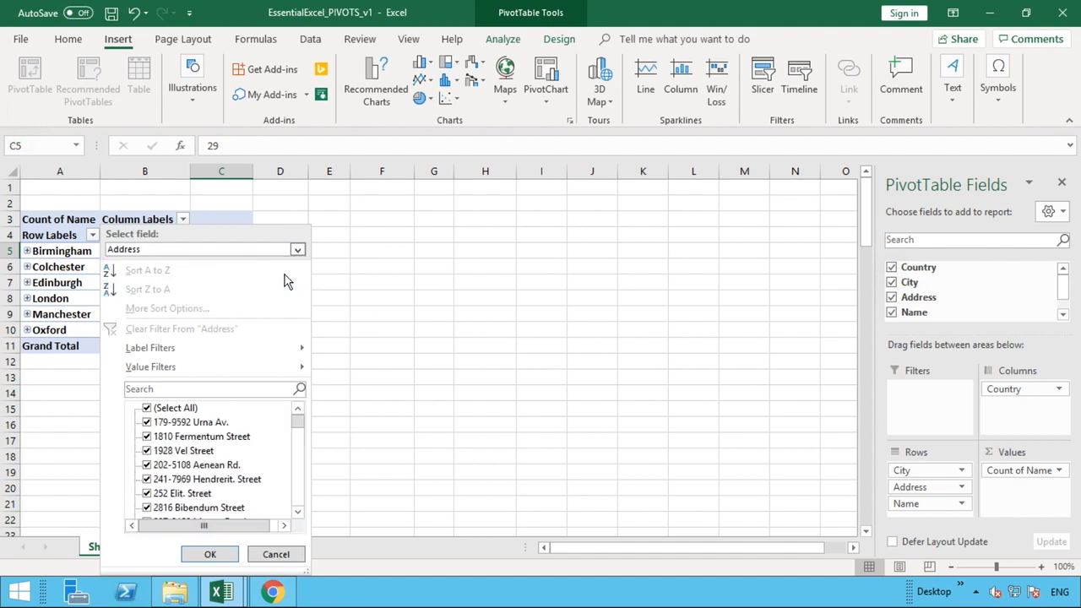
{"action": "left_click", "coordinate": [297, 250]}
{"action": "left_click", "coordinate": [257, 295]}
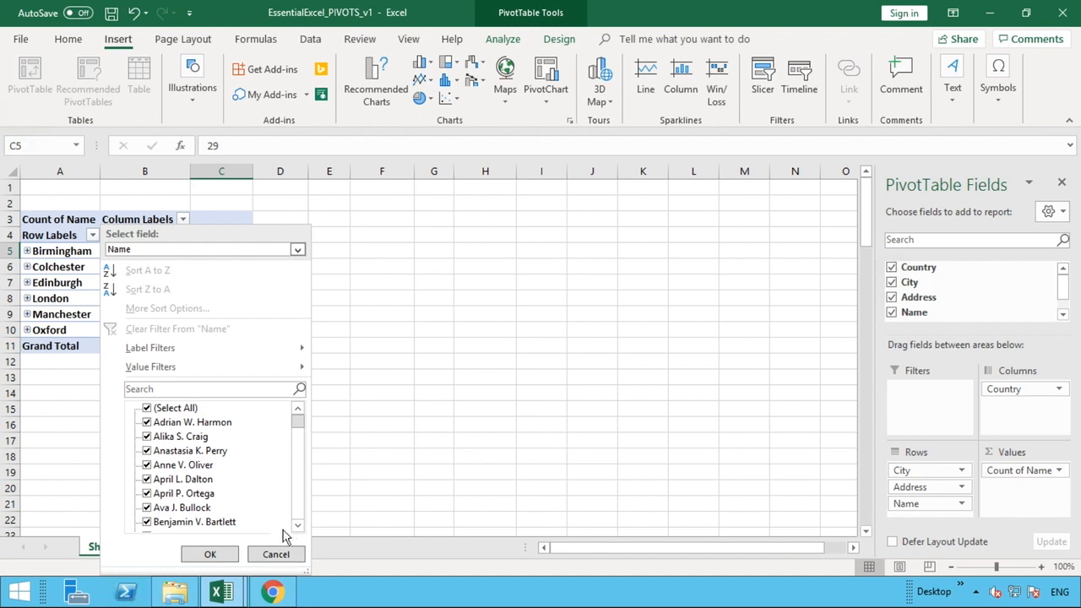
{"action": "left_click", "coordinate": [277, 554]}
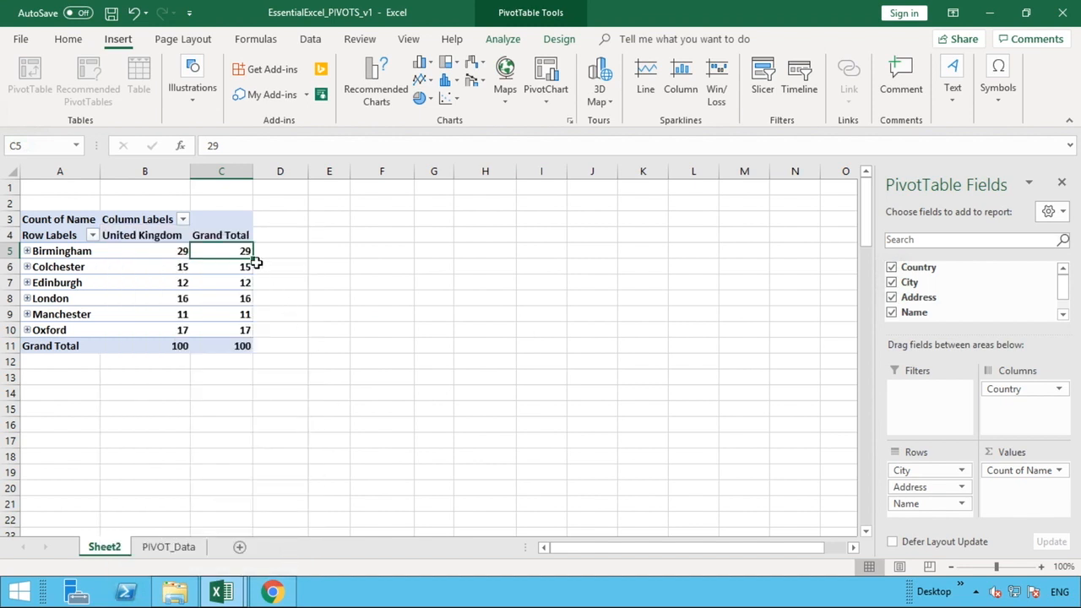
{"action": "mouse_move", "coordinate": [240, 252]}
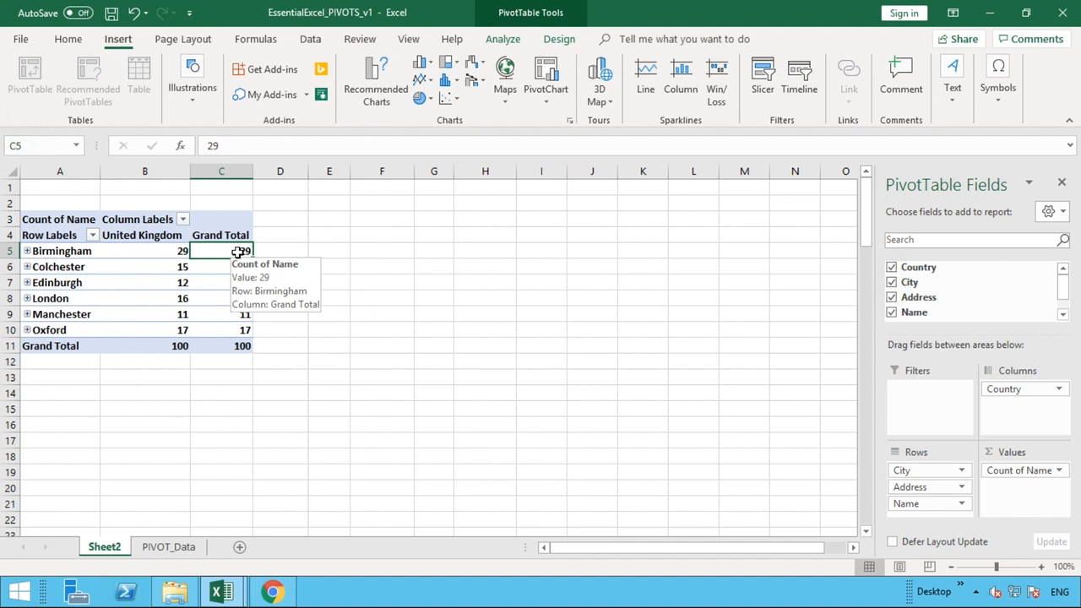
Step: Look over the PivotTable analysis and subtotal options, and set the grand totals to On for Columns Only
{"action": "left_click", "coordinate": [520, 18]}
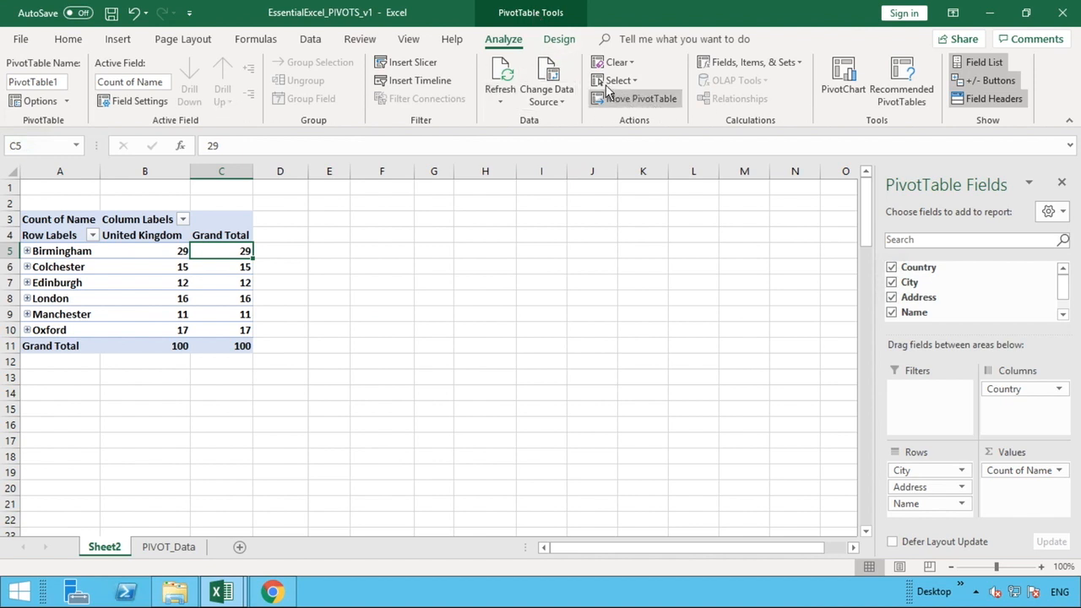
{"action": "left_click", "coordinate": [558, 42]}
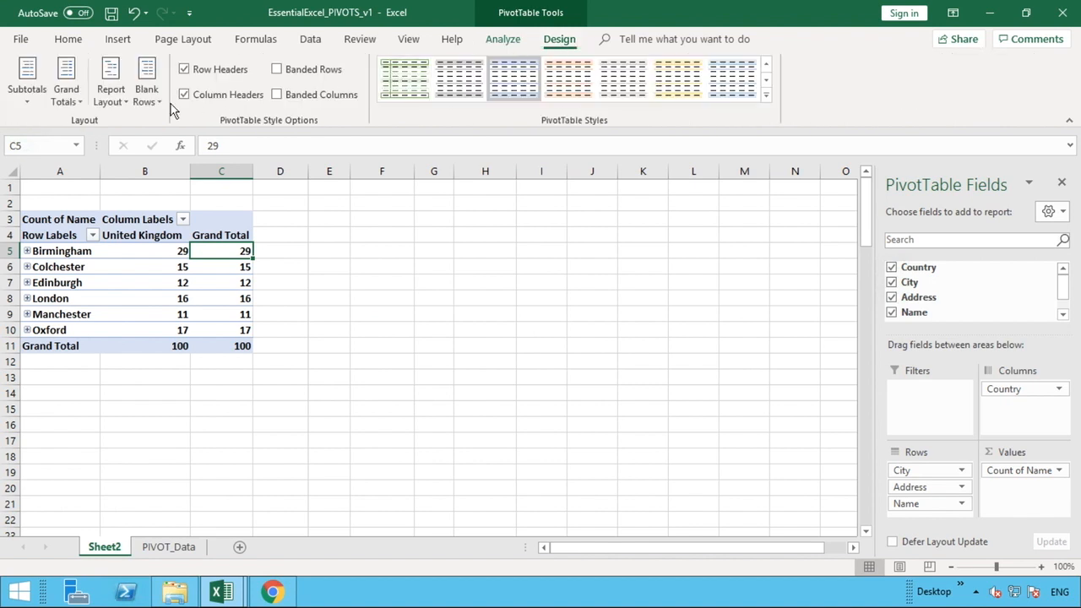
{"action": "left_click", "coordinate": [43, 101]}
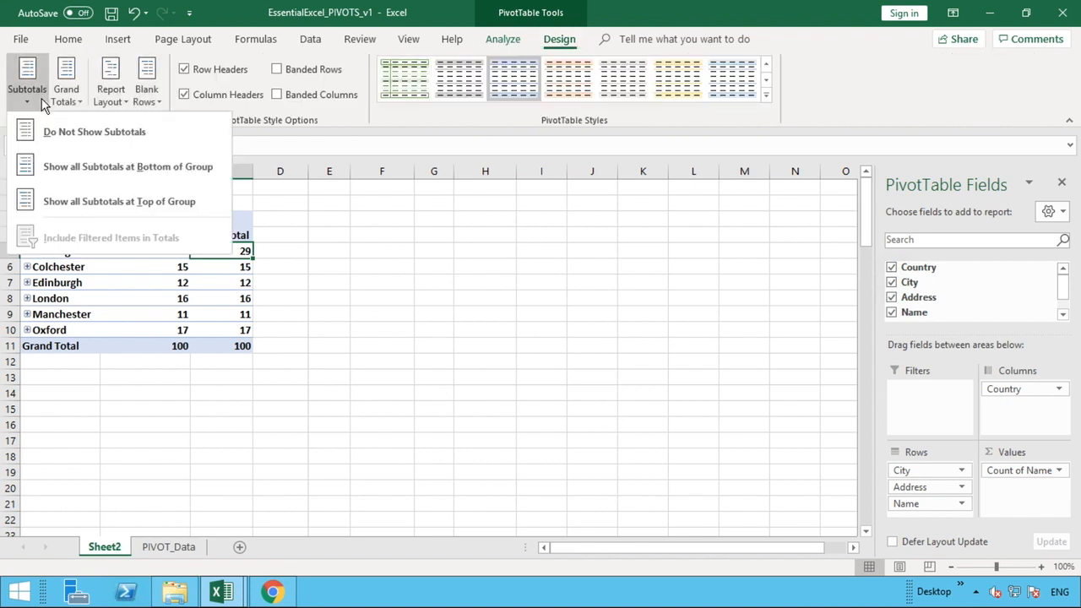
{"action": "left_click", "coordinate": [62, 101]}
{"action": "left_click", "coordinate": [61, 101]}
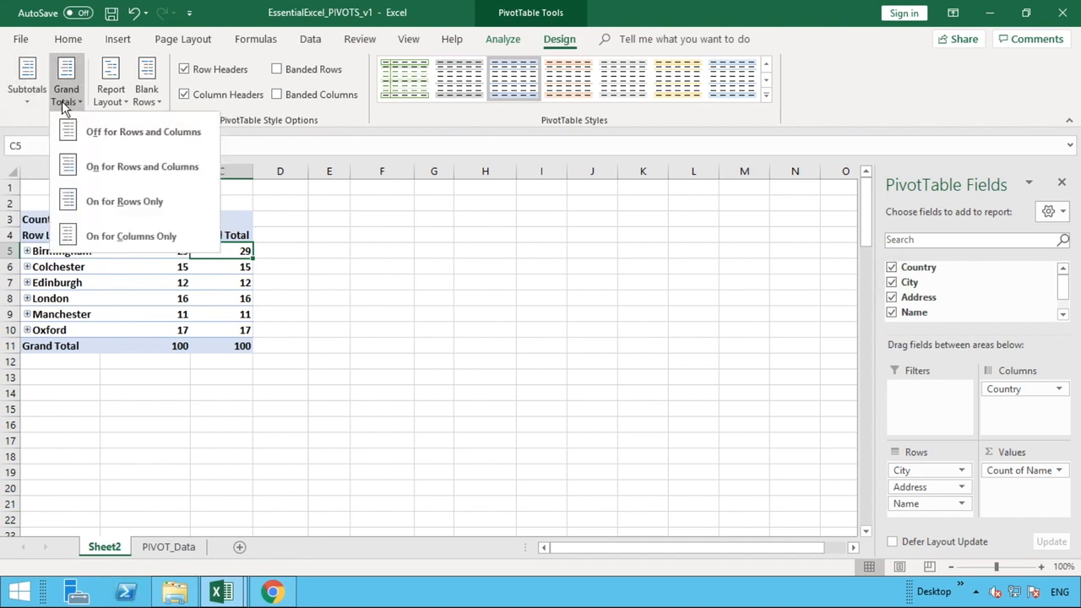
{"action": "left_click", "coordinate": [116, 236]}
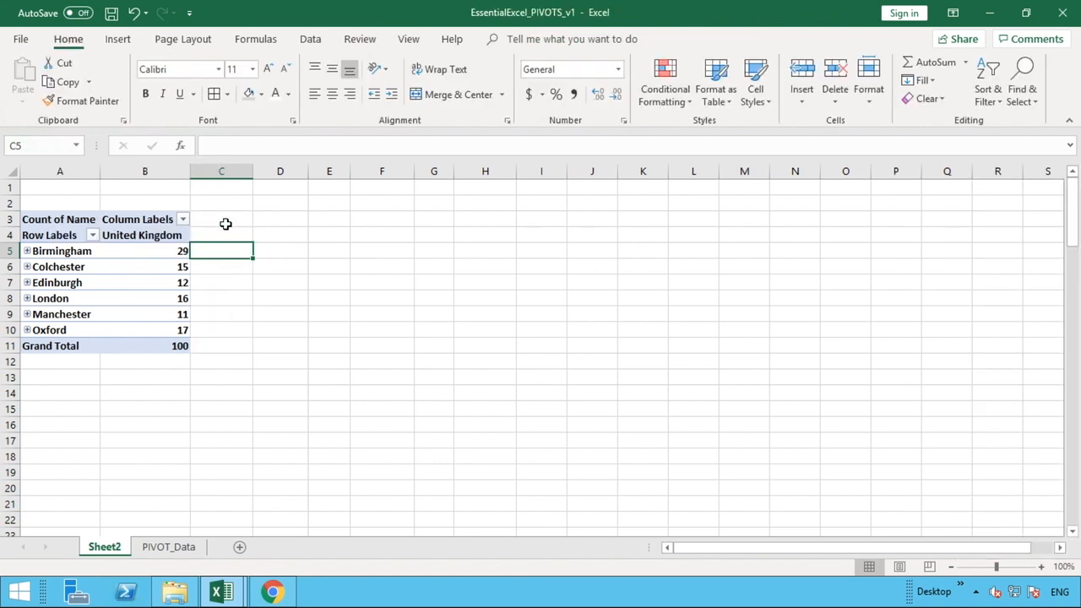
Step: Turn the PivotTable's grand totals off for rows and columns, and turn them back on for both
{"action": "left_click", "coordinate": [166, 245]}
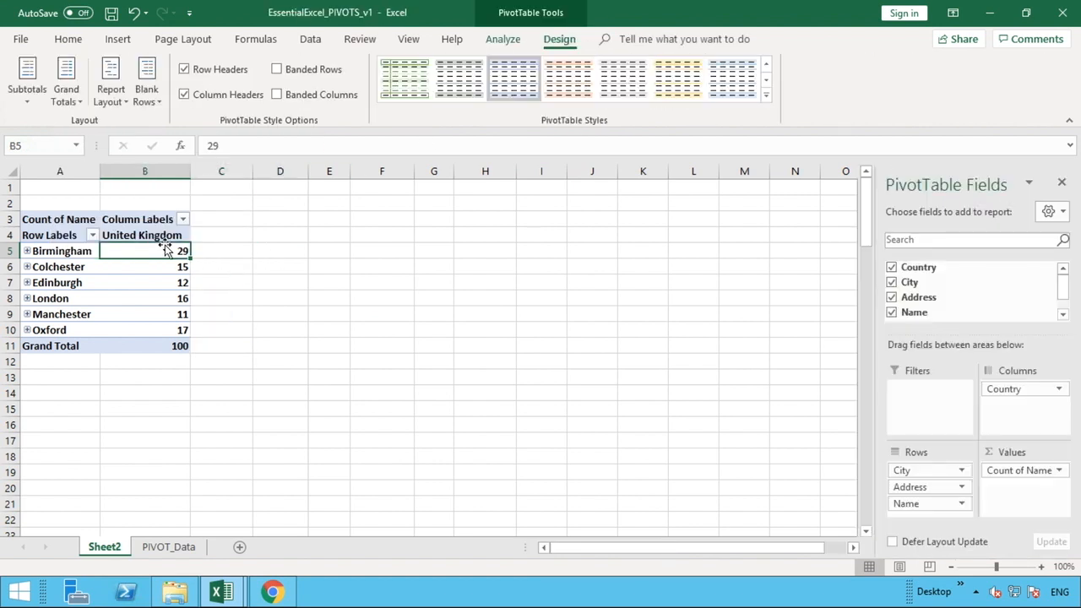
{"action": "left_click", "coordinate": [81, 101]}
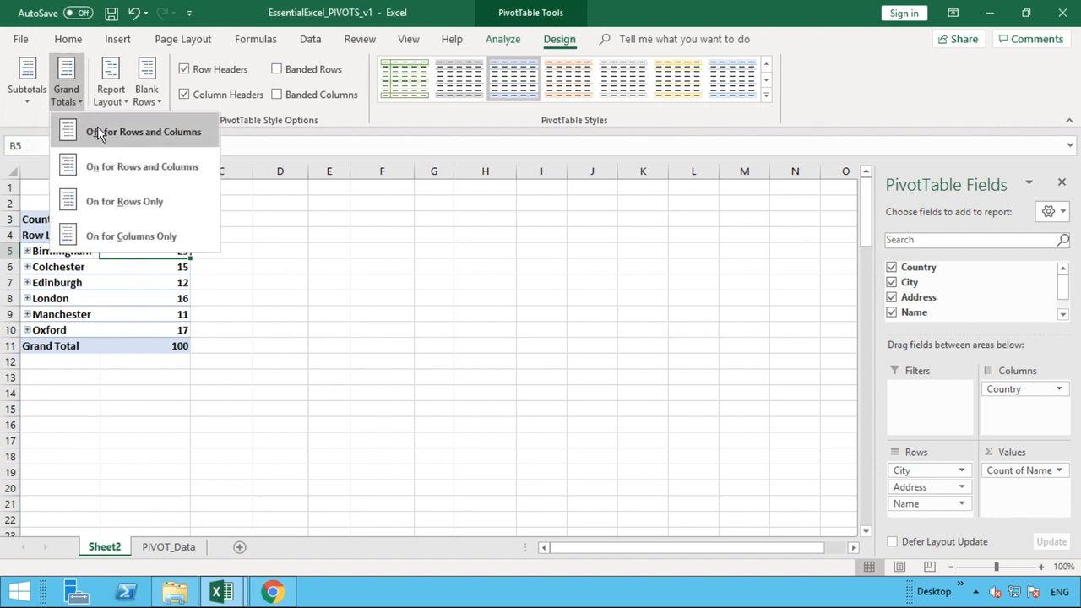
{"action": "left_click", "coordinate": [97, 127]}
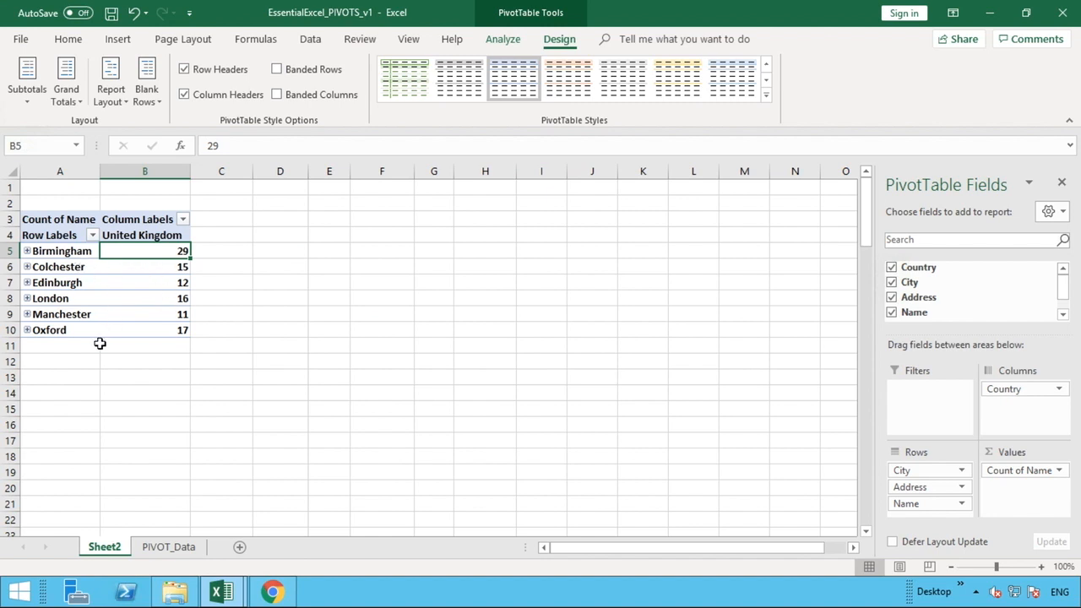
{"action": "left_click", "coordinate": [79, 101]}
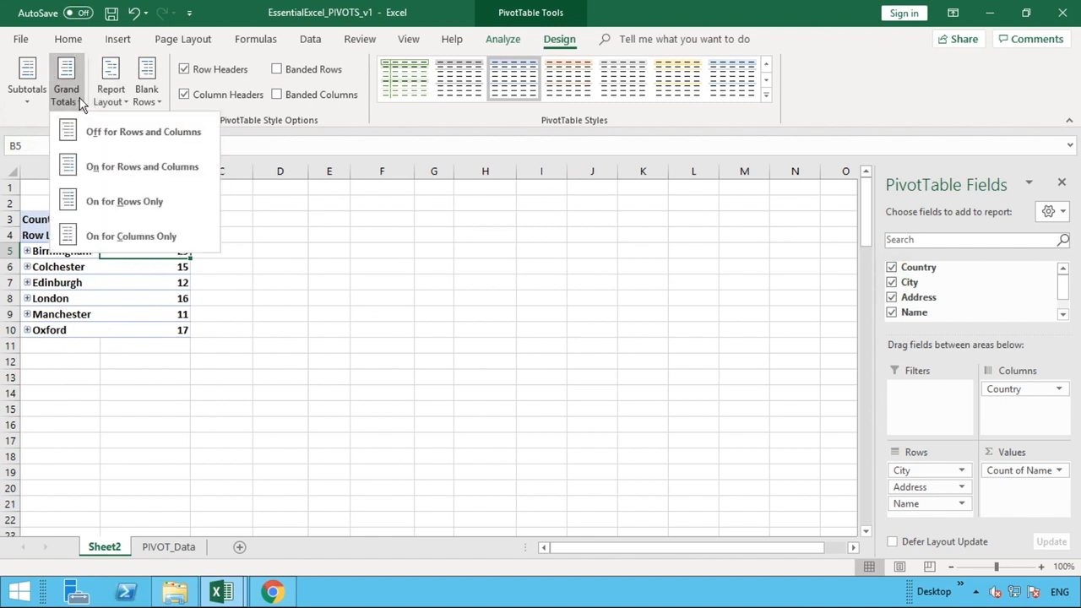
{"action": "left_click", "coordinate": [126, 167]}
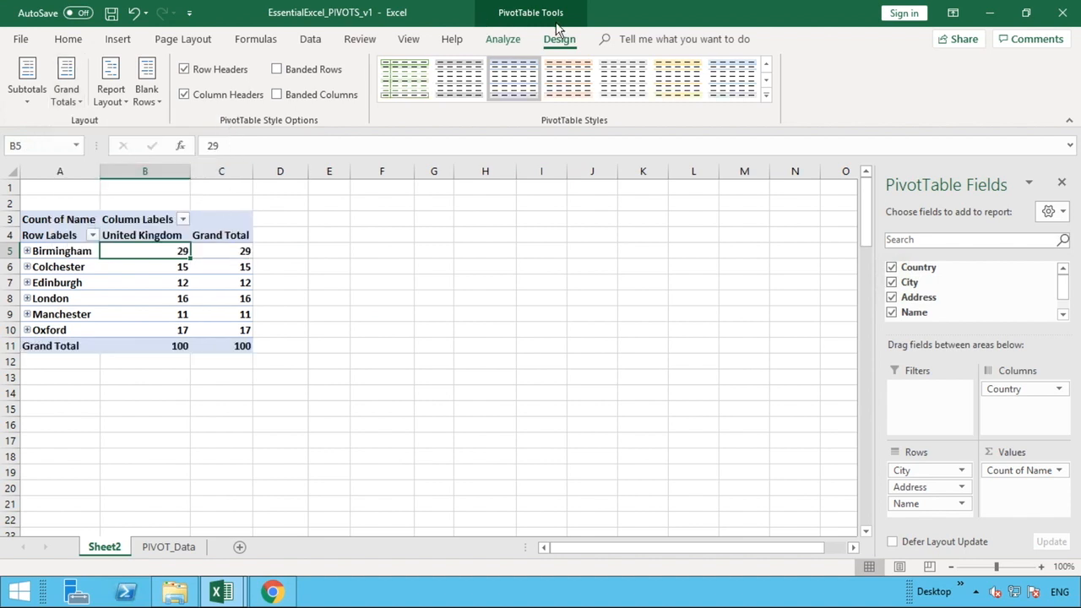
Step: Switch the PivotTable's report layout from Compact Form to Outline Form and return it to Compact Form
{"action": "left_click", "coordinate": [113, 98]}
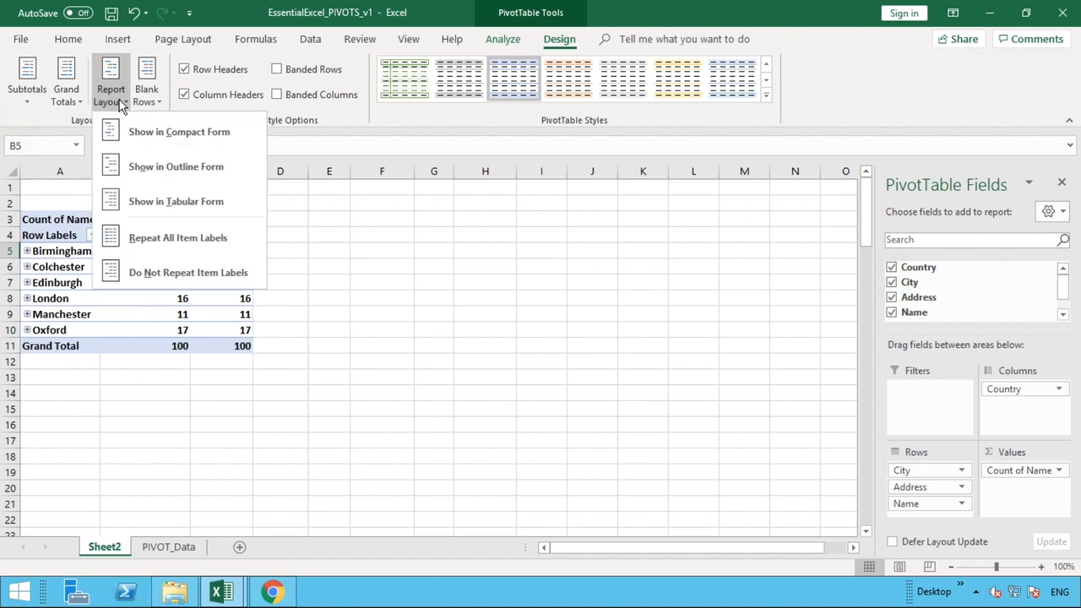
{"action": "left_click", "coordinate": [124, 129]}
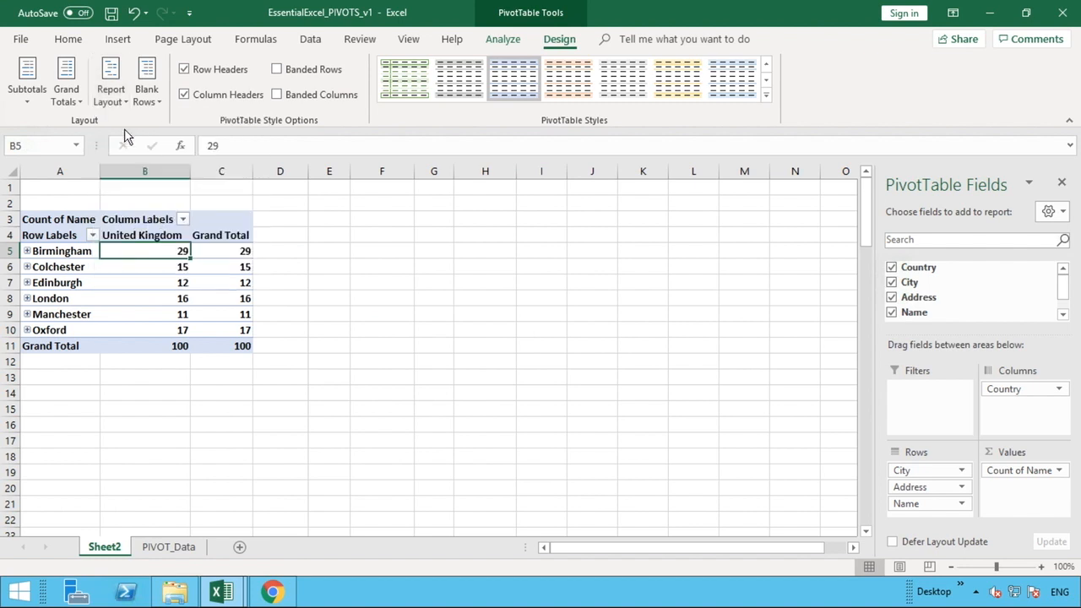
{"action": "left_click", "coordinate": [116, 99]}
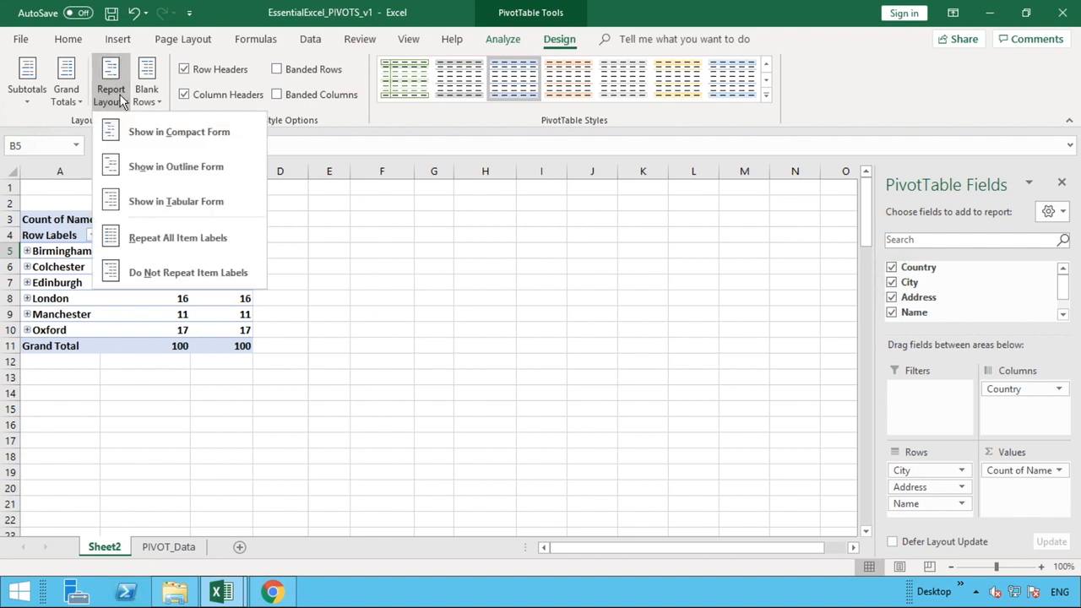
{"action": "left_click", "coordinate": [137, 168]}
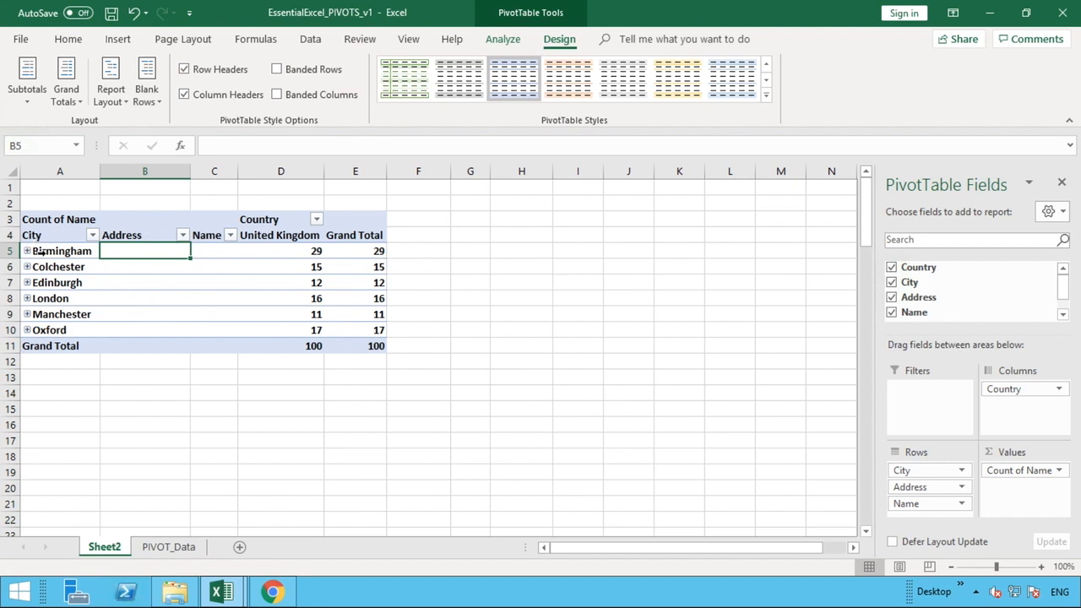
{"action": "left_click", "coordinate": [111, 92]}
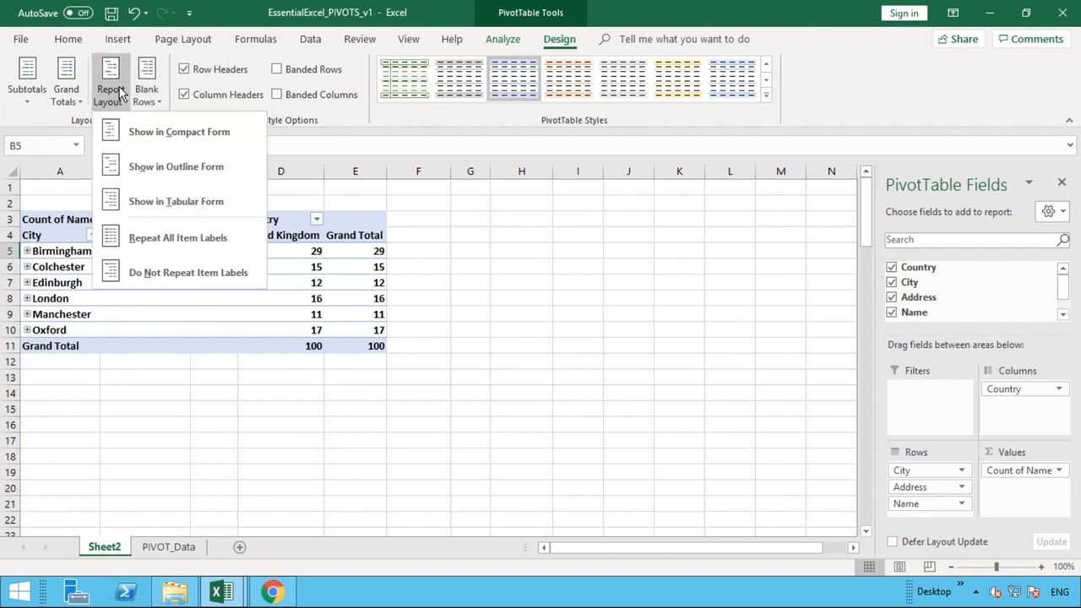
{"action": "left_click", "coordinate": [133, 135]}
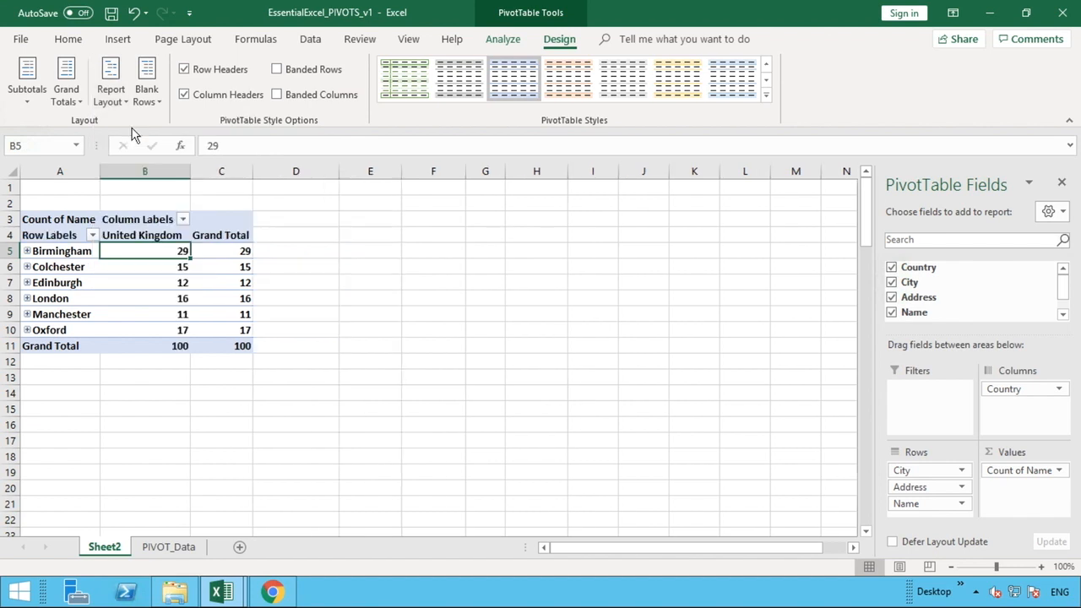
Step: Expand the Colchester group to look at its addresses in Compact Form, and collapse it
{"action": "left_click", "coordinate": [91, 236]}
{"action": "left_click", "coordinate": [91, 237]}
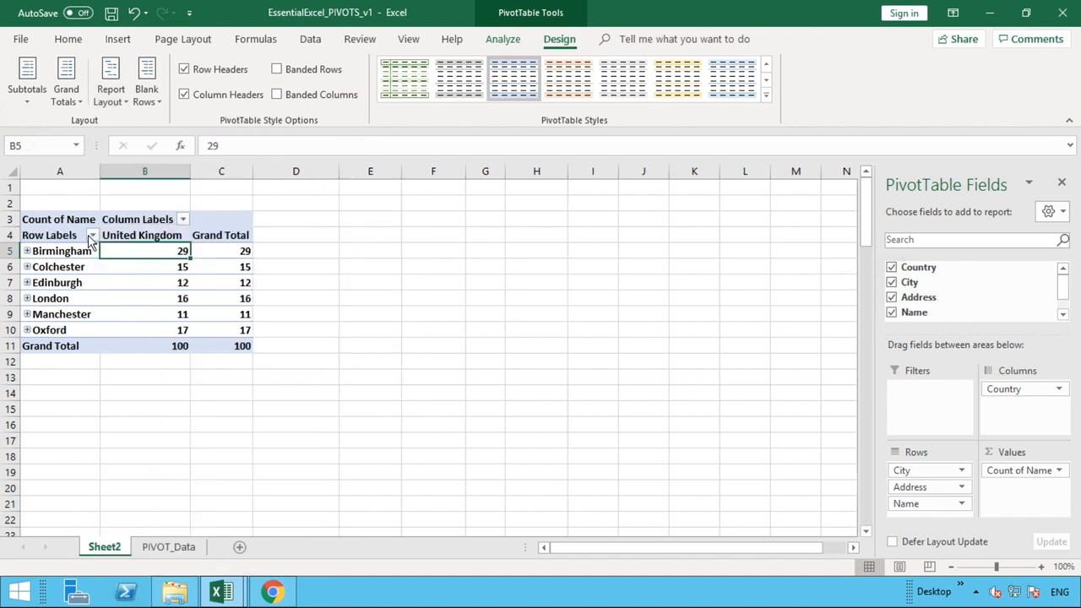
{"action": "left_click", "coordinate": [27, 267]}
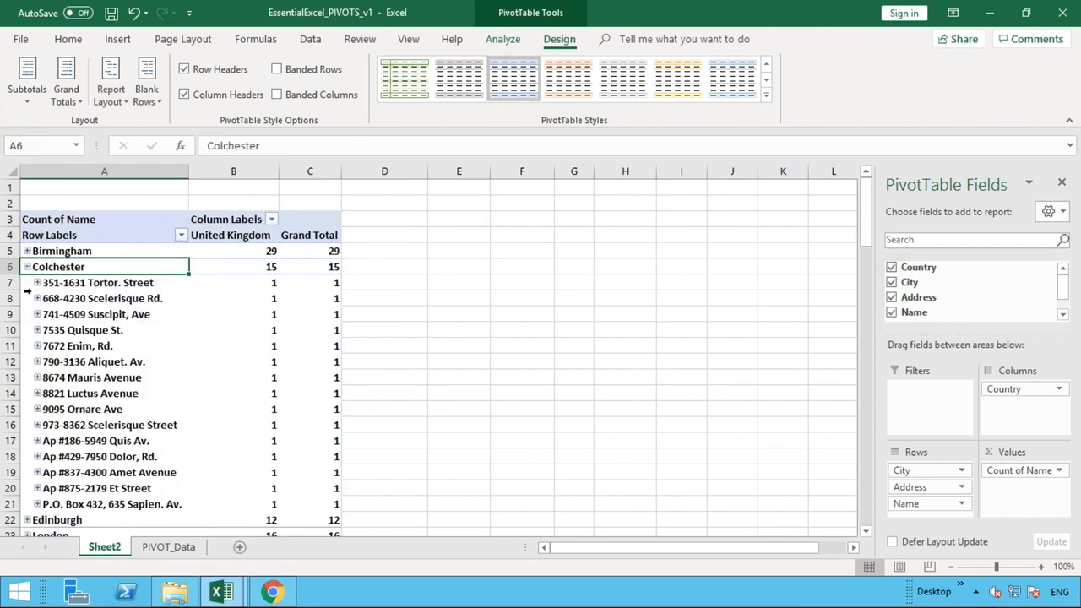
{"action": "left_click", "coordinate": [27, 267]}
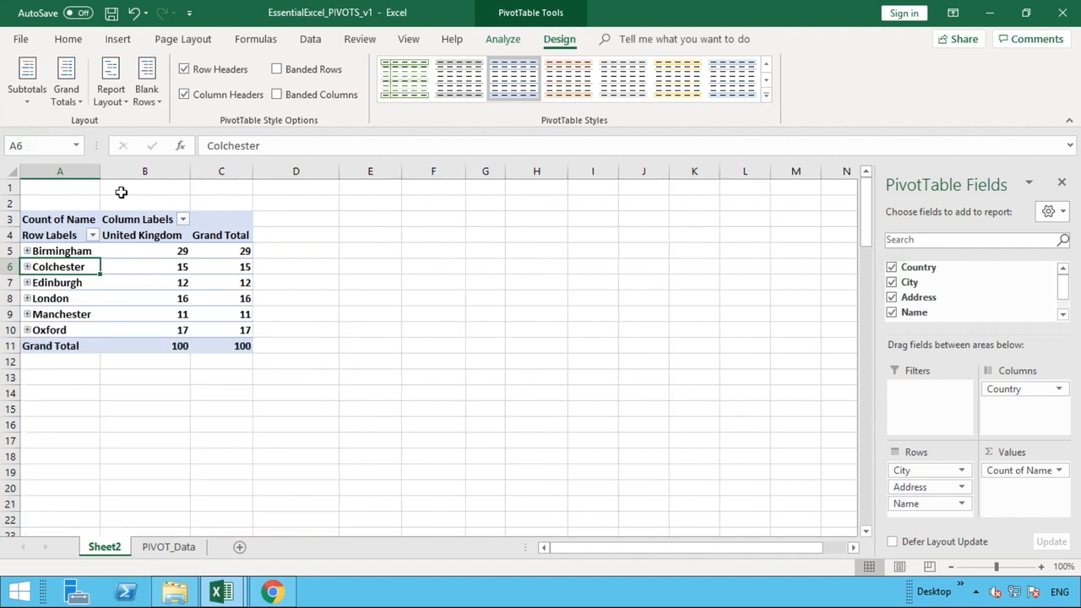
Step: Set the report layout to Outline Form and look over the City and Address filter lists without applying changes
{"action": "left_click", "coordinate": [118, 99]}
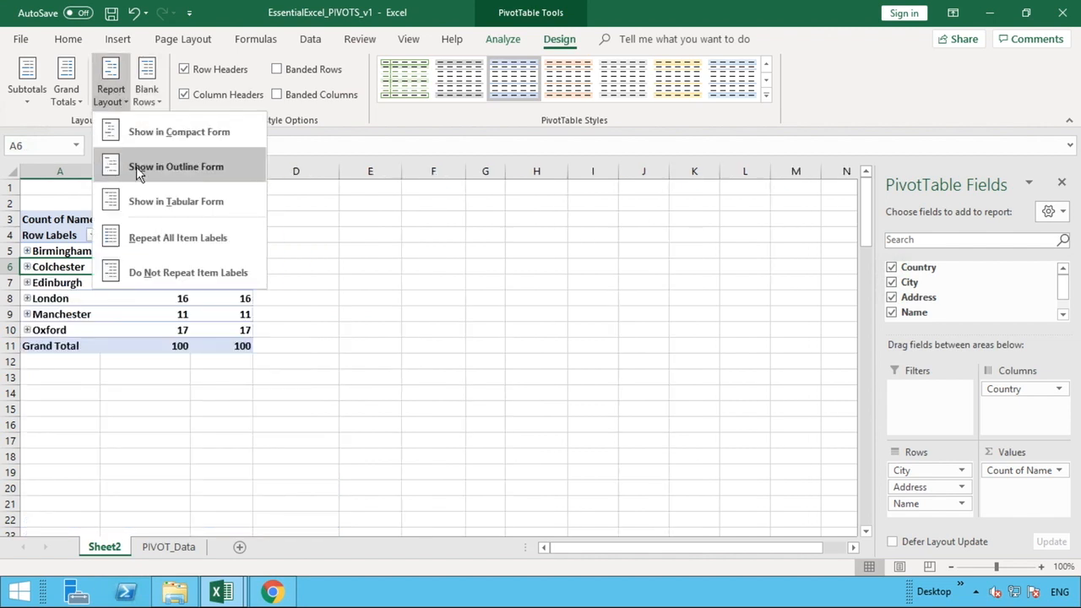
{"action": "left_click", "coordinate": [136, 166]}
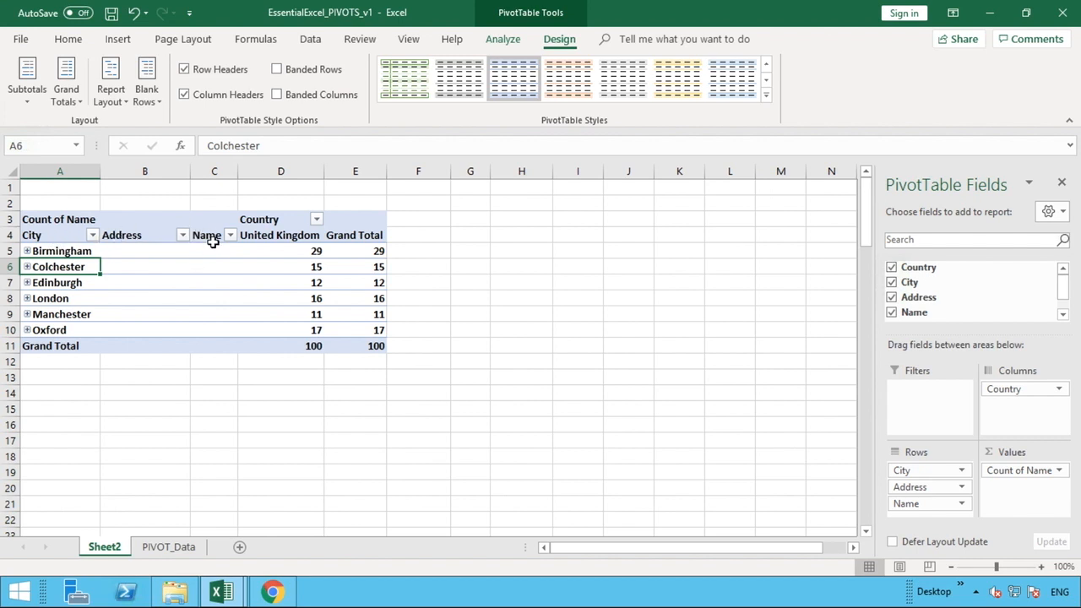
{"action": "left_click", "coordinate": [93, 235]}
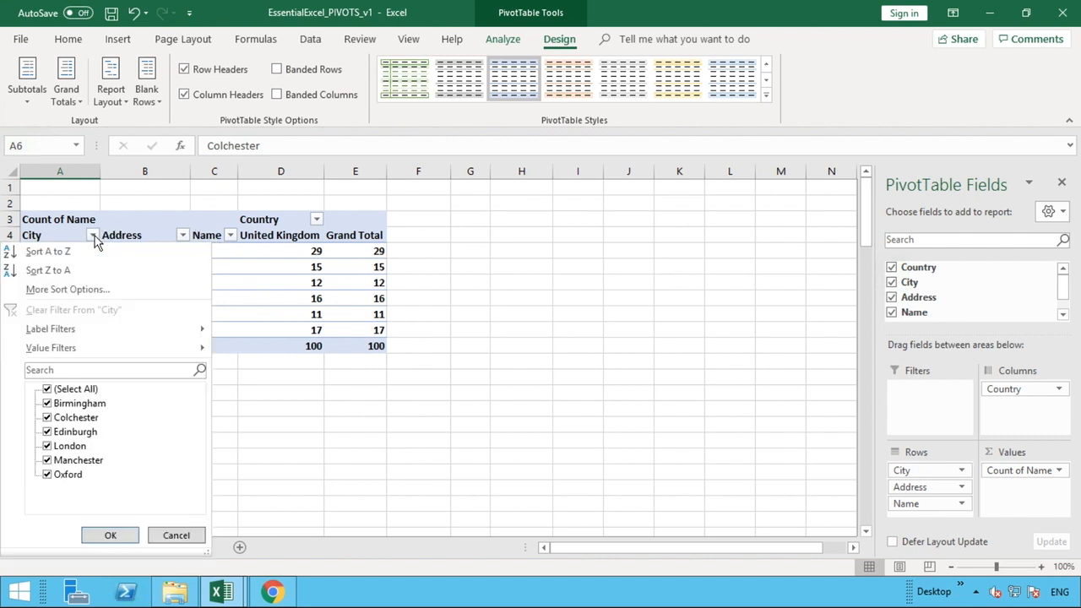
{"action": "left_click", "coordinate": [93, 236]}
{"action": "left_click", "coordinate": [182, 236]}
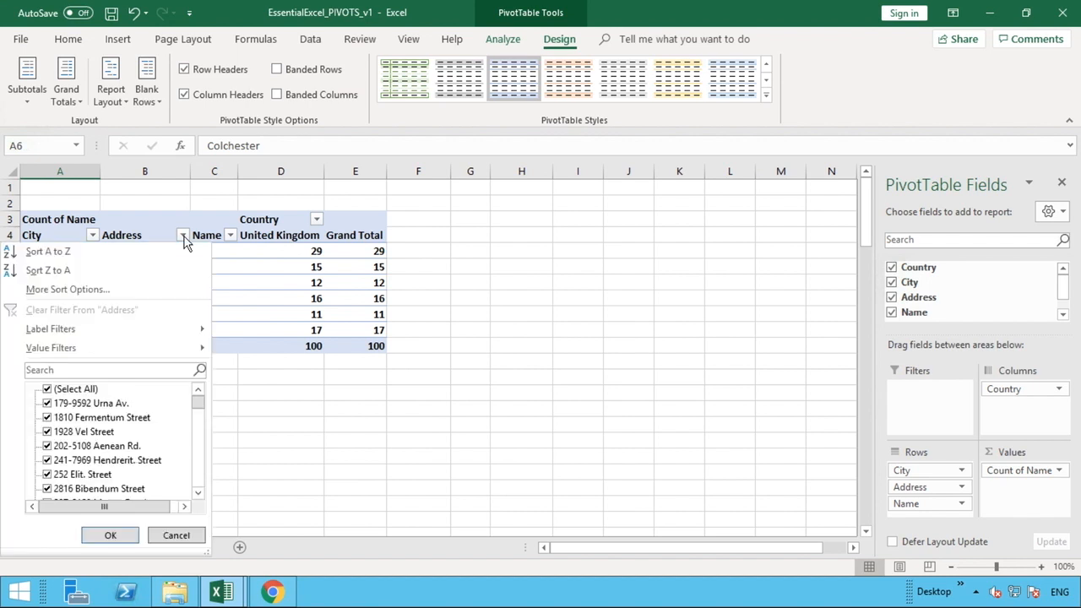
{"action": "left_click", "coordinate": [235, 241]}
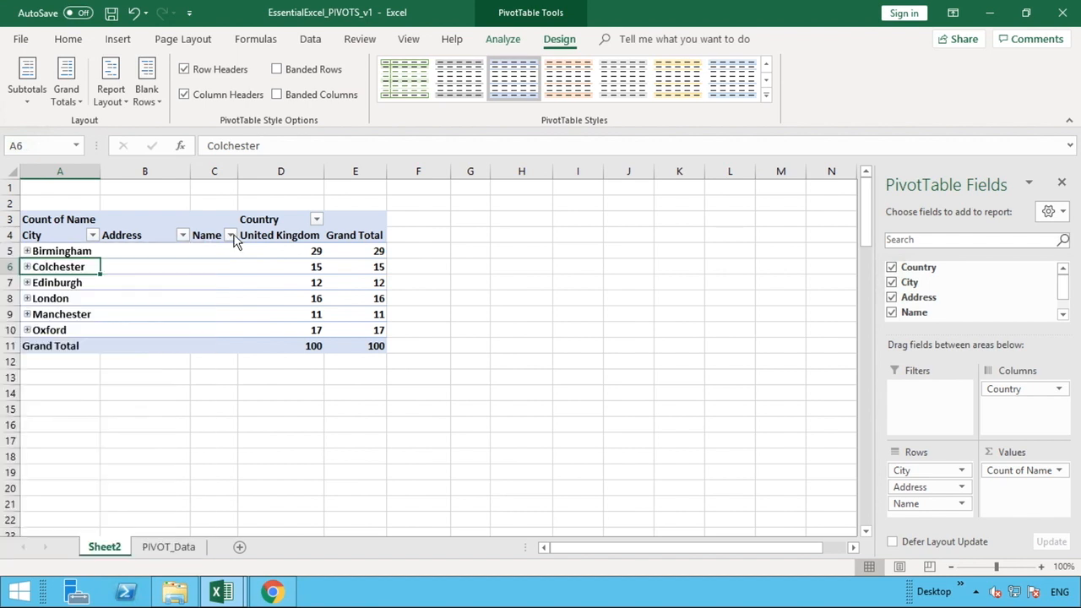
Step: Expand the Colchester group and its first address, and autofit the width of the Address column
{"action": "left_click", "coordinate": [27, 267]}
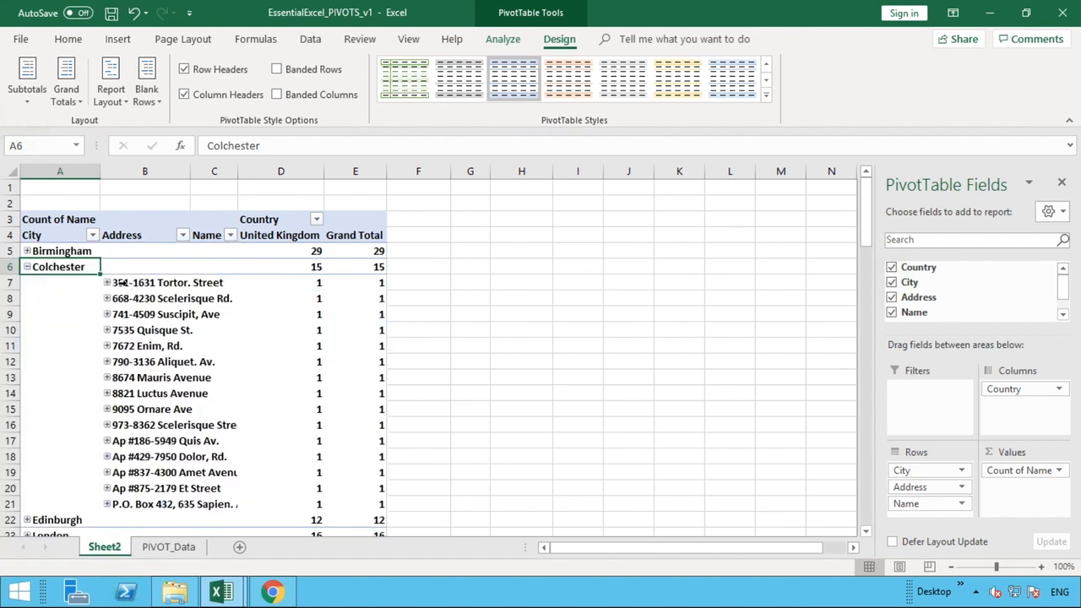
{"action": "left_click", "coordinate": [106, 282]}
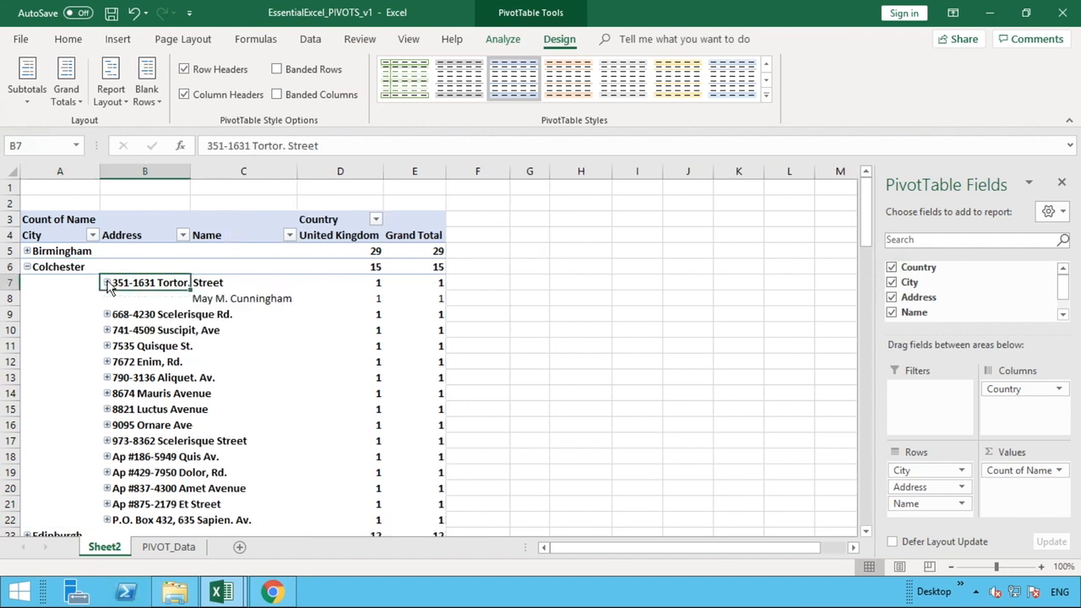
{"action": "double_click", "coordinate": [190, 173]}
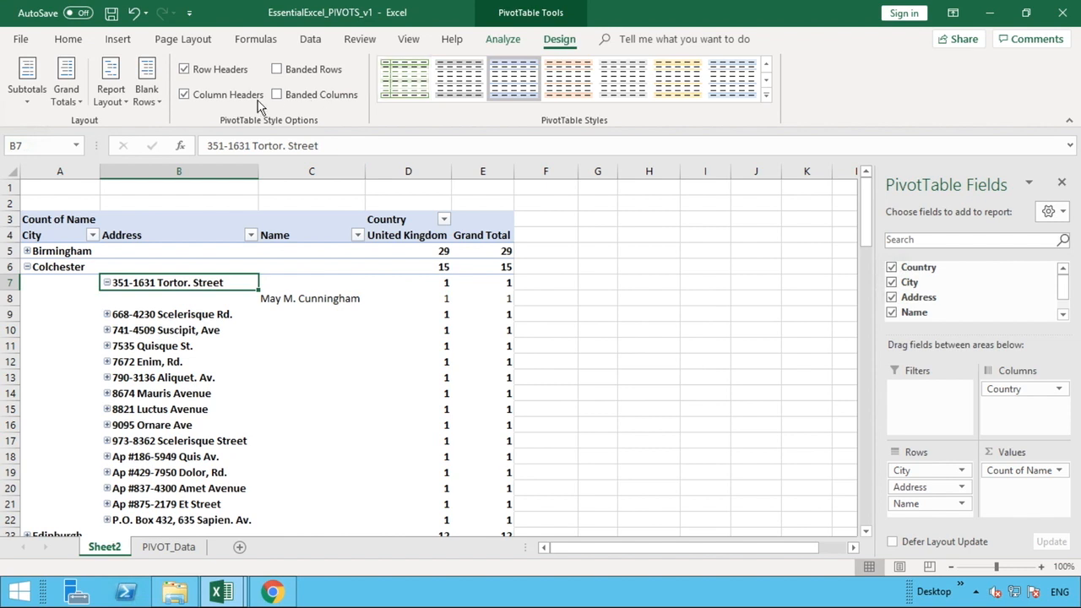
Step: Set the report layout to Tabular Form and return it to Outline Form
{"action": "left_click", "coordinate": [114, 94]}
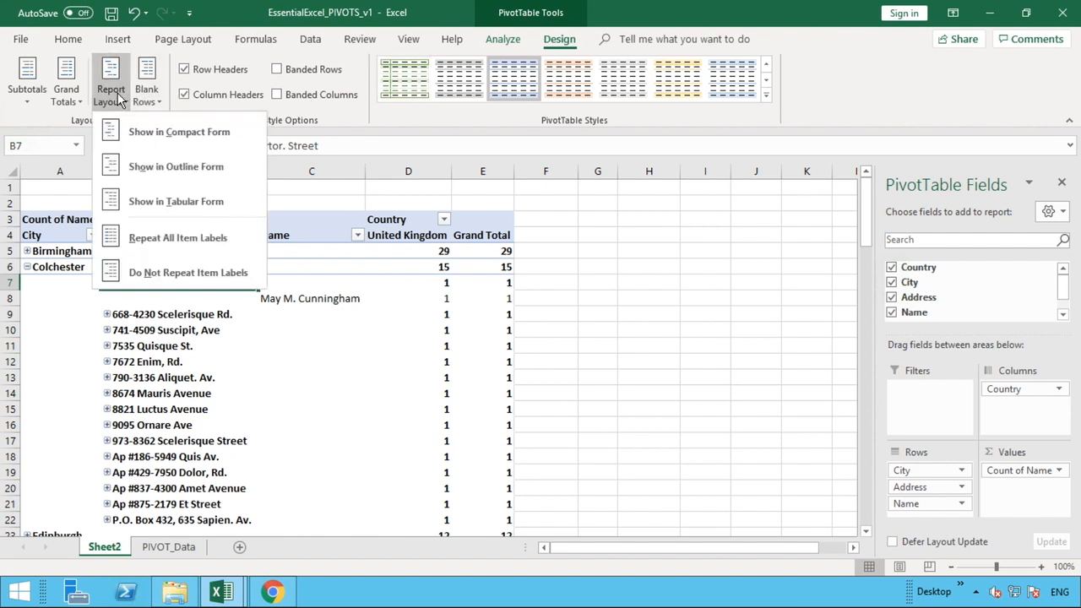
{"action": "left_click", "coordinate": [140, 203]}
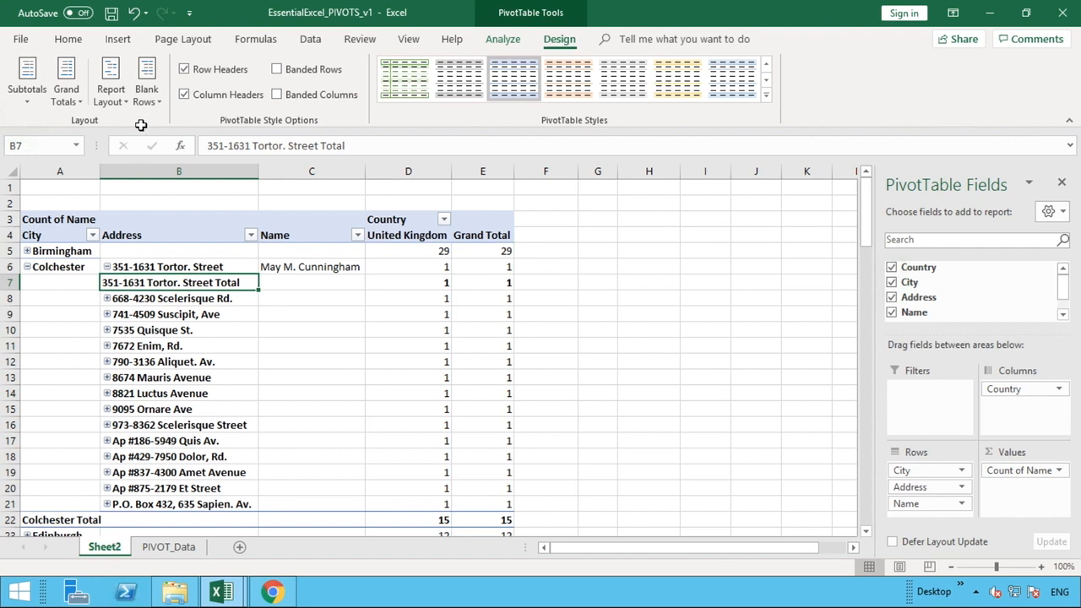
{"action": "left_click", "coordinate": [120, 100]}
{"action": "left_click", "coordinate": [143, 173]}
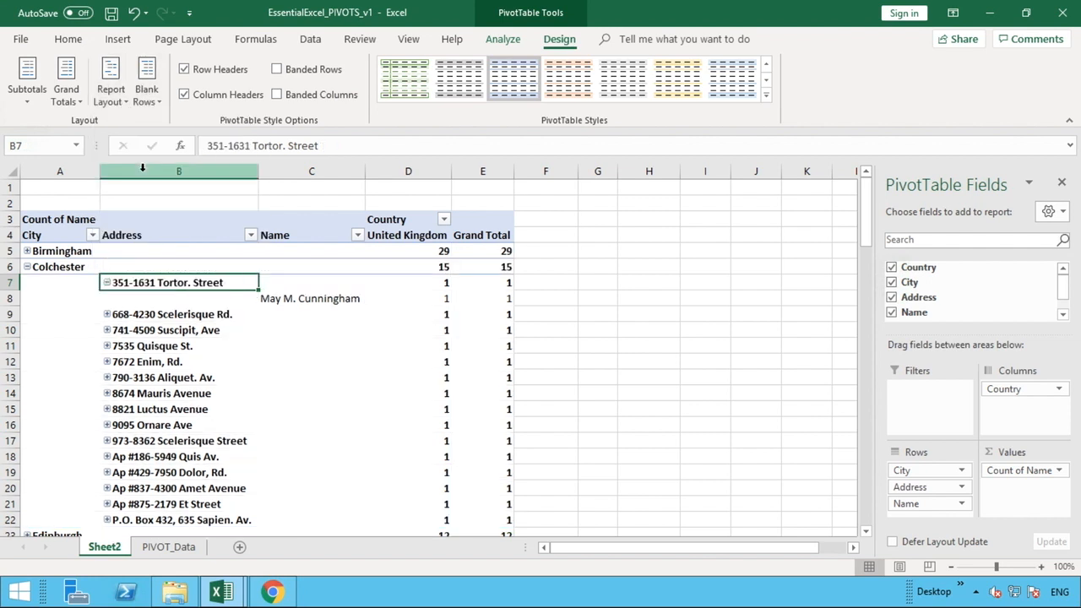
Step: Select the Colchester row and toggle the report layout between Tabular Form and Outline Form to compare how the rows are arranged
{"action": "left_click", "coordinate": [6, 266]}
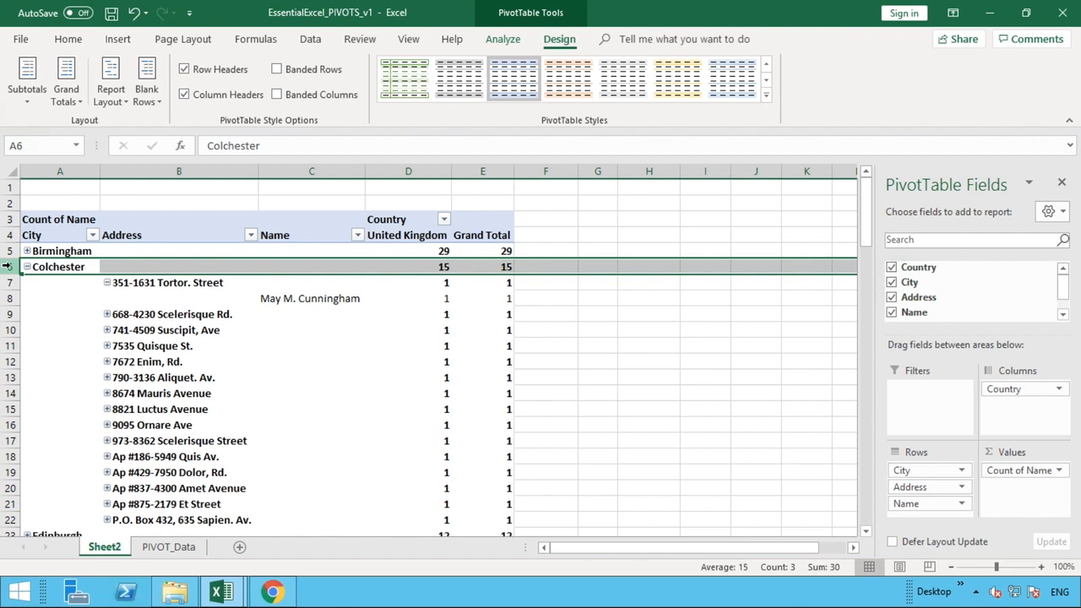
{"action": "left_click", "coordinate": [110, 93]}
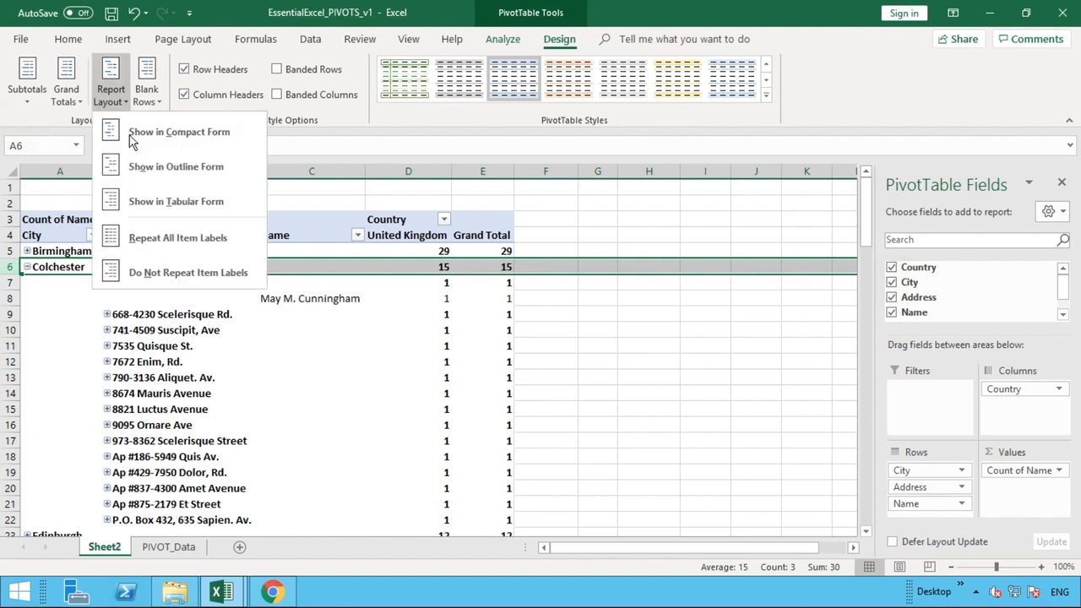
{"action": "left_click", "coordinate": [140, 201]}
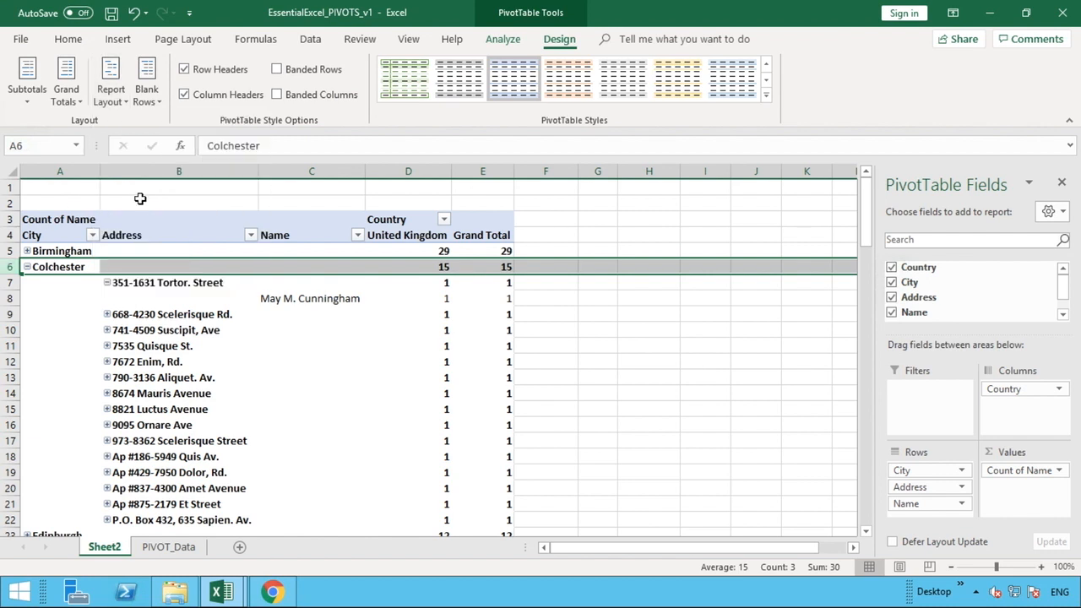
{"action": "left_click", "coordinate": [110, 95]}
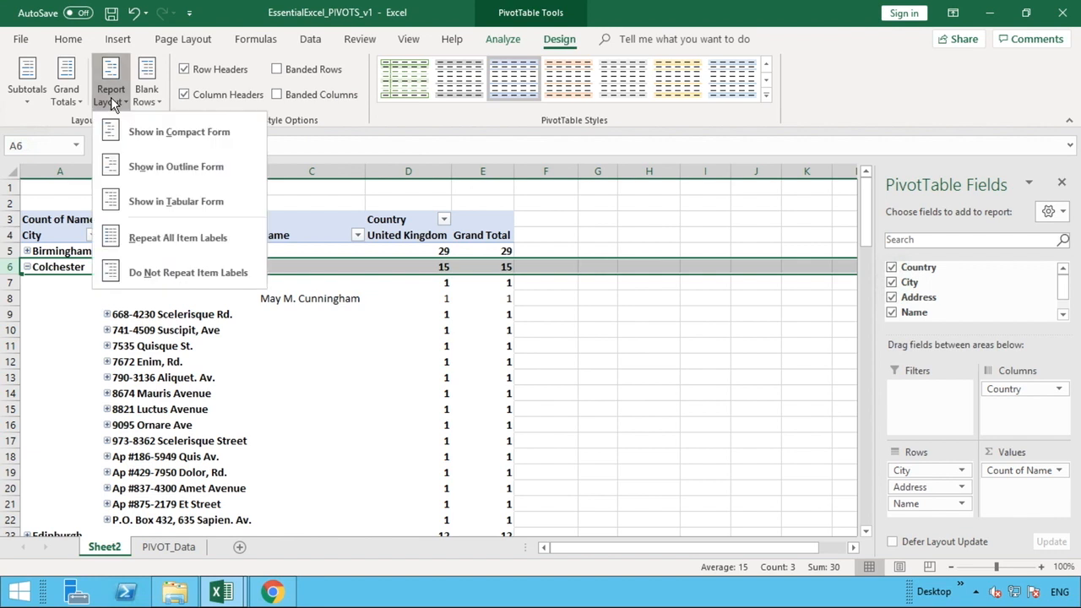
{"action": "left_click", "coordinate": [139, 203]}
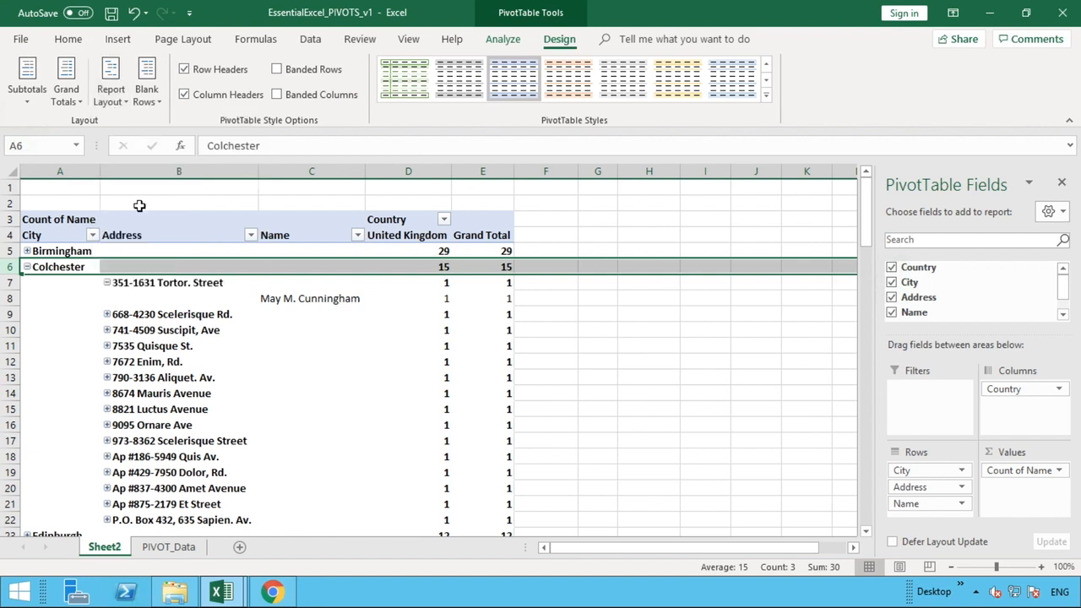
{"action": "left_click", "coordinate": [149, 91]}
{"action": "left_click", "coordinate": [103, 100]}
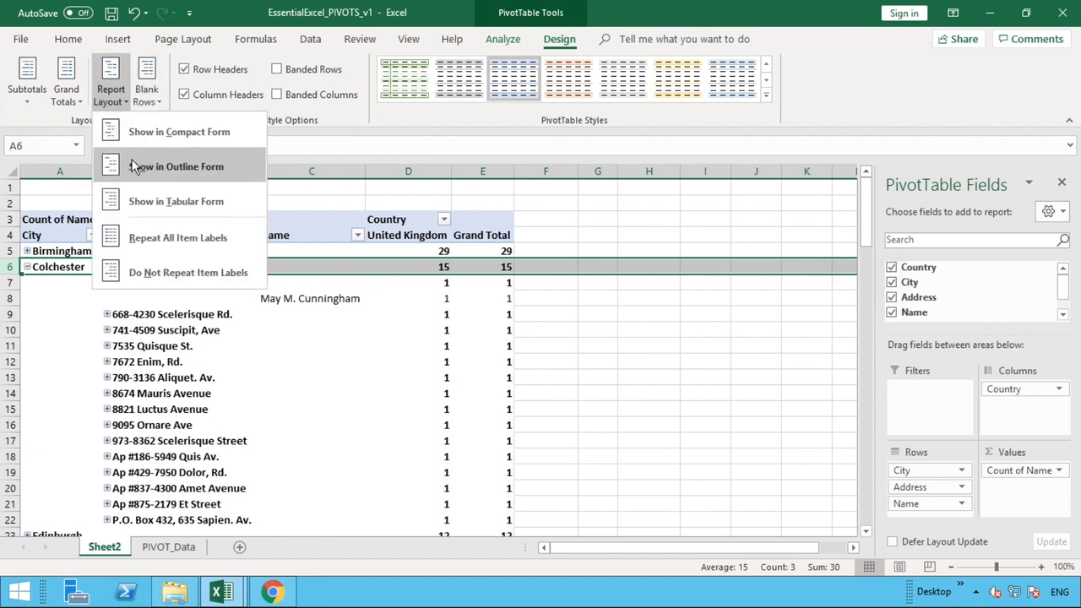
{"action": "left_click", "coordinate": [138, 161]}
{"action": "left_click", "coordinate": [118, 100]}
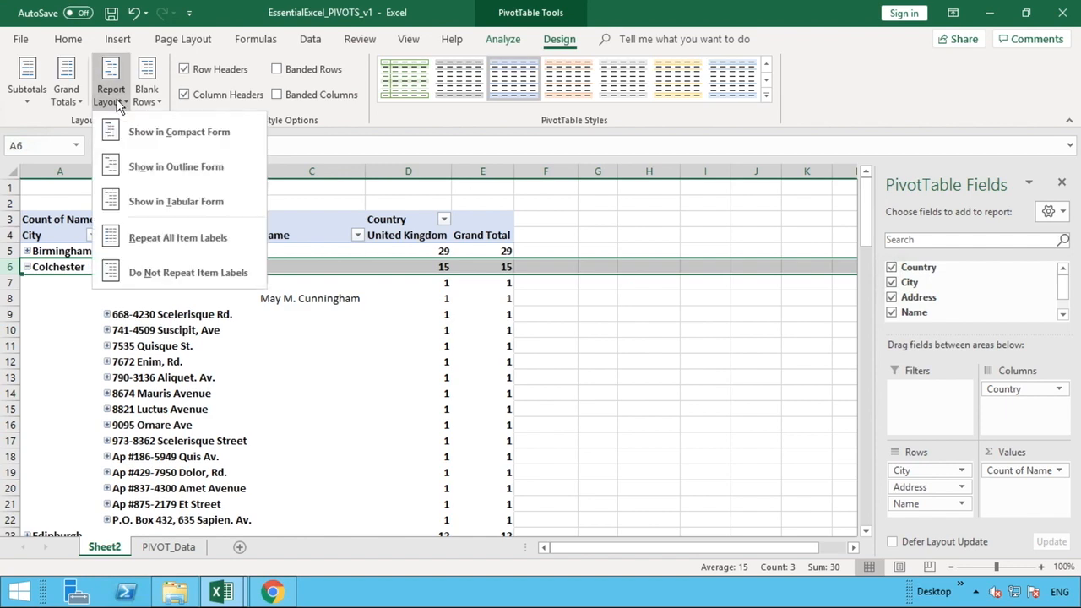
{"action": "left_click", "coordinate": [148, 201]}
Step: Select the Address header cell and show the PivotTable in Tabular Form
{"action": "left_click", "coordinate": [147, 229]}
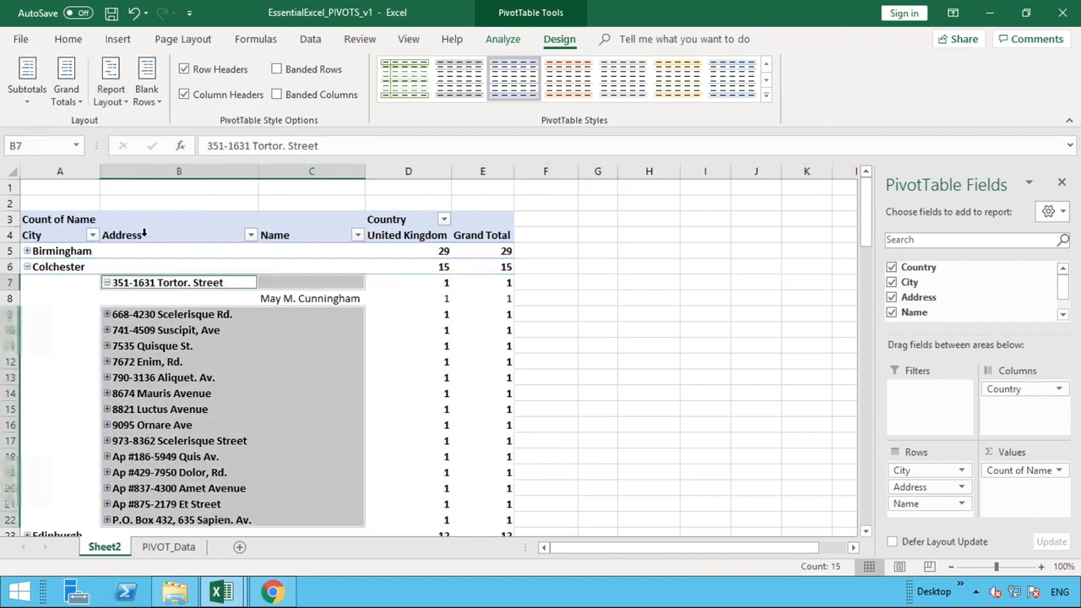
{"action": "left_click", "coordinate": [141, 235]}
{"action": "left_click", "coordinate": [118, 101]}
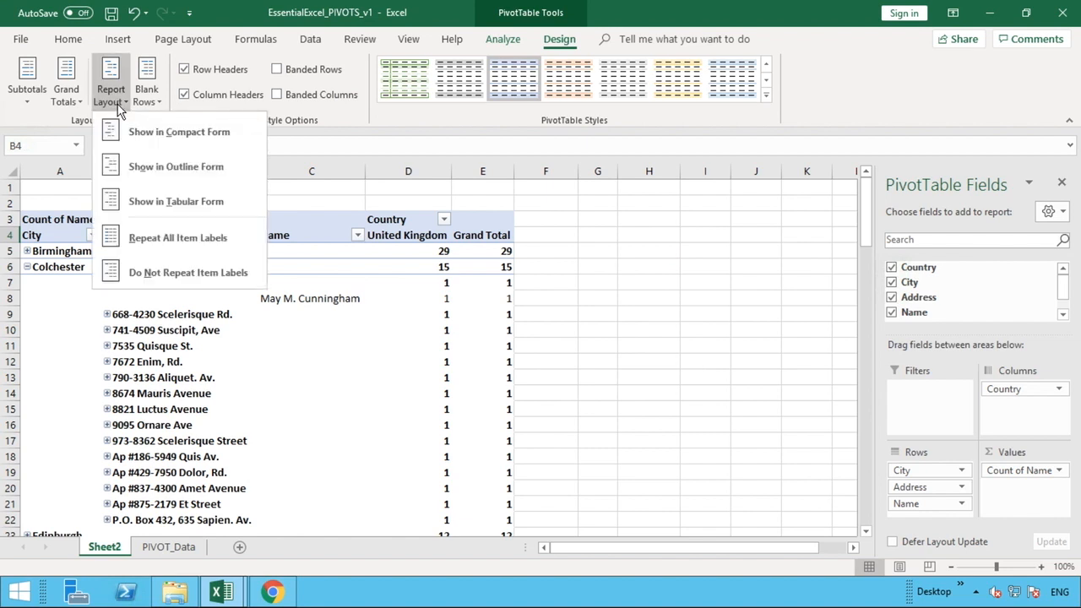
{"action": "left_click", "coordinate": [141, 201]}
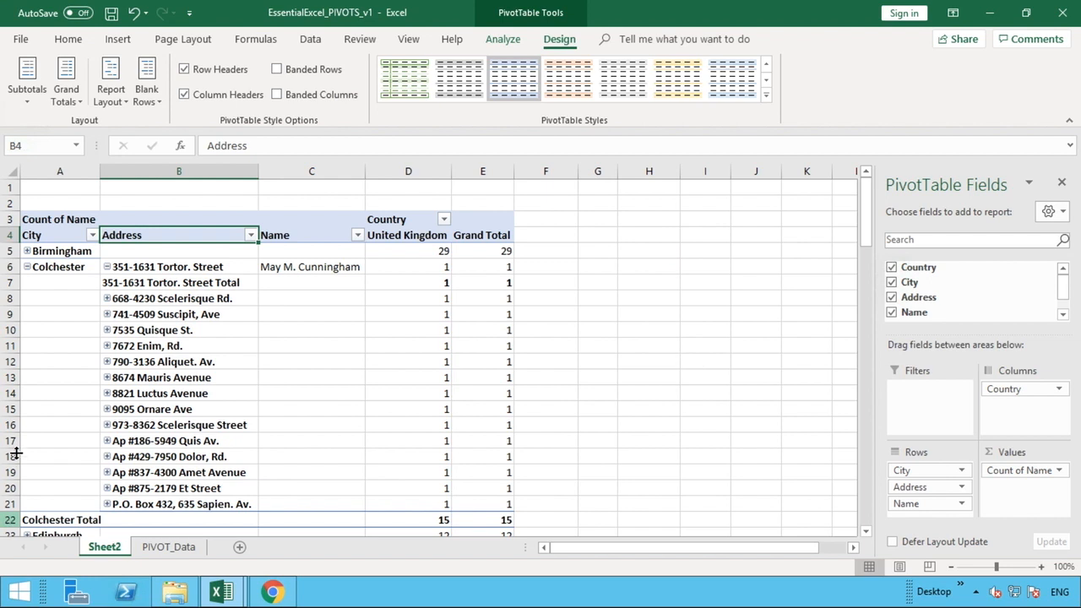
Step: Turn off the City subtotals in the PivotTable and collapse the Colchester group
{"action": "left_click", "coordinate": [27, 268]}
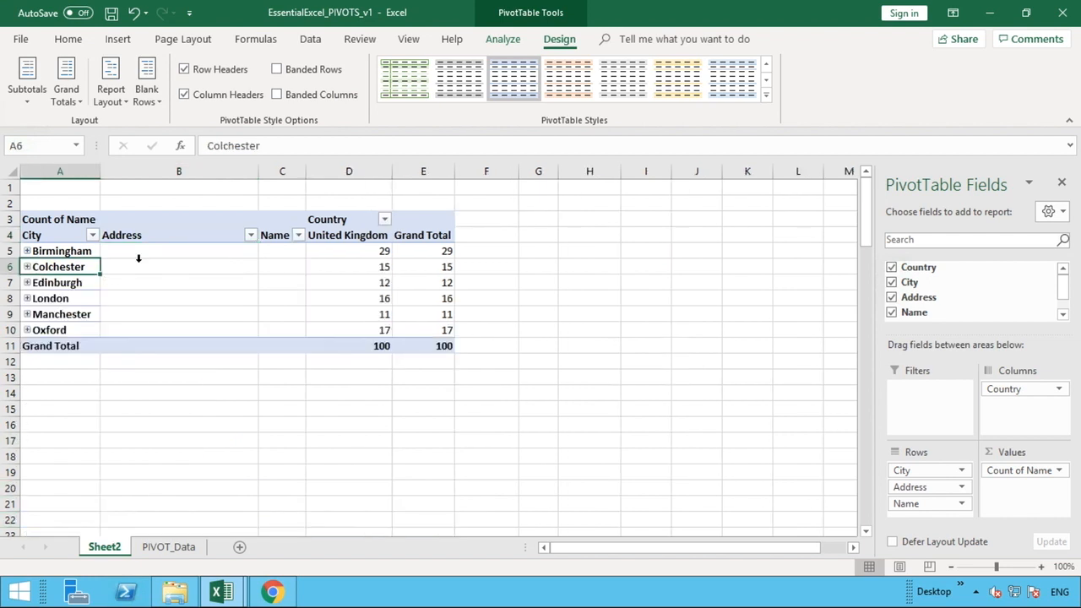
{"action": "left_click", "coordinate": [27, 267]}
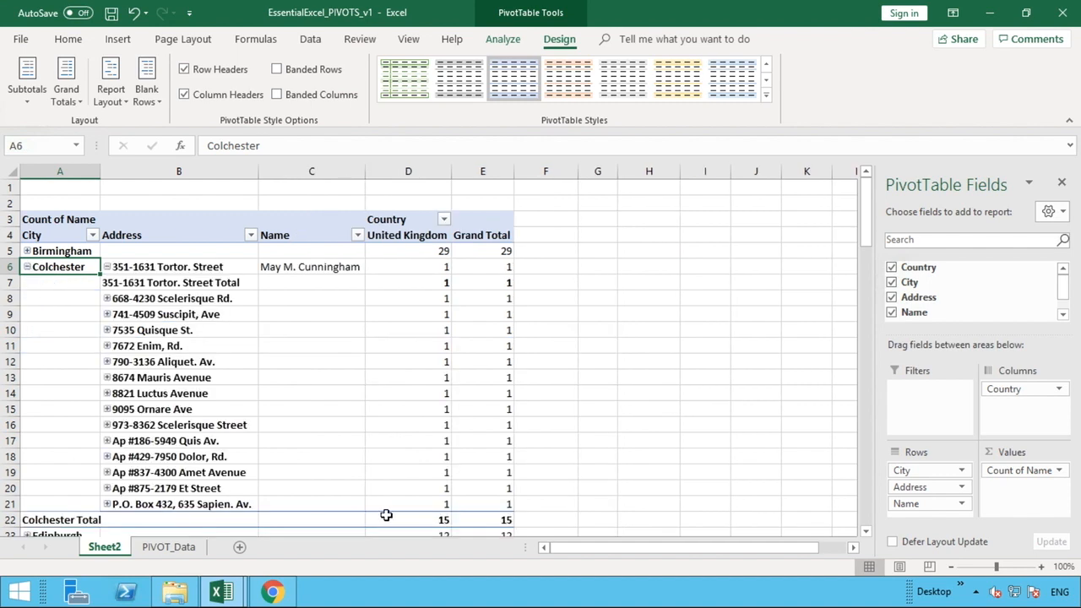
{"action": "right_click", "coordinate": [51, 520]}
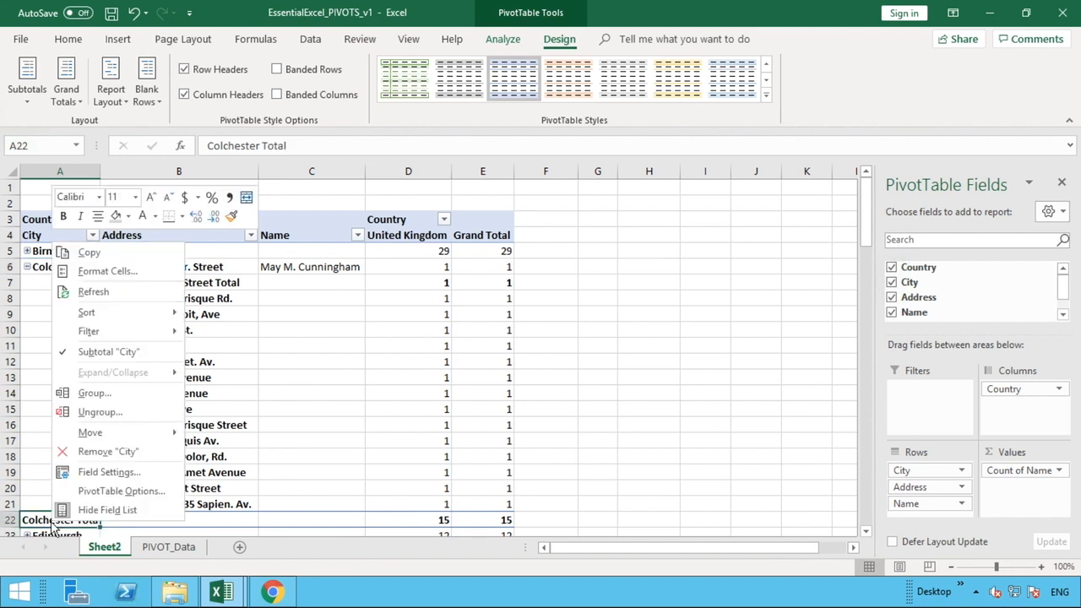
{"action": "left_click", "coordinate": [127, 352]}
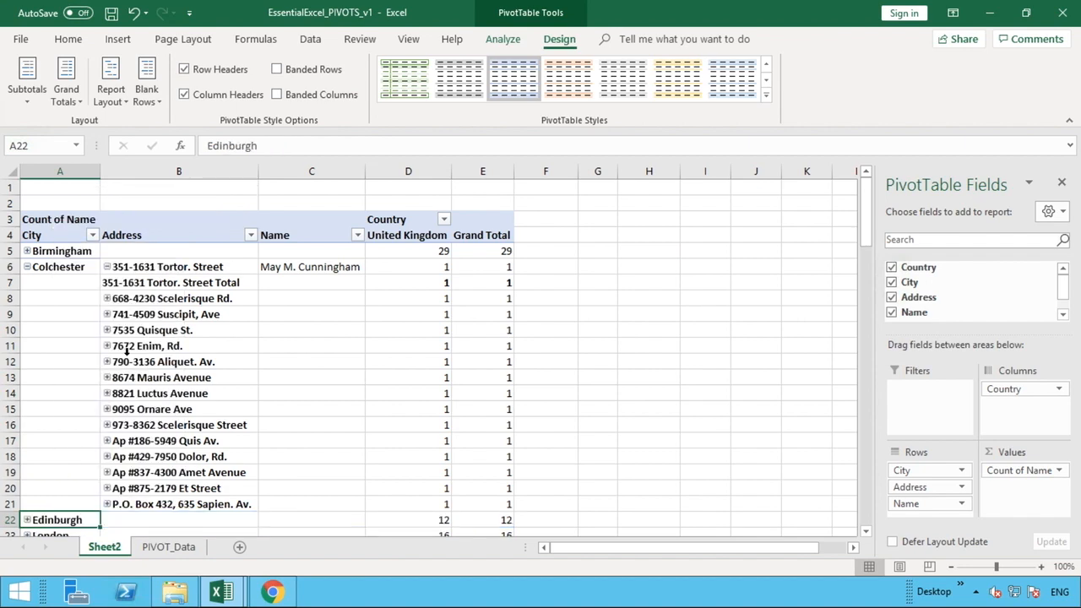
{"action": "left_click", "coordinate": [549, 411]}
{"action": "left_click", "coordinate": [27, 267]}
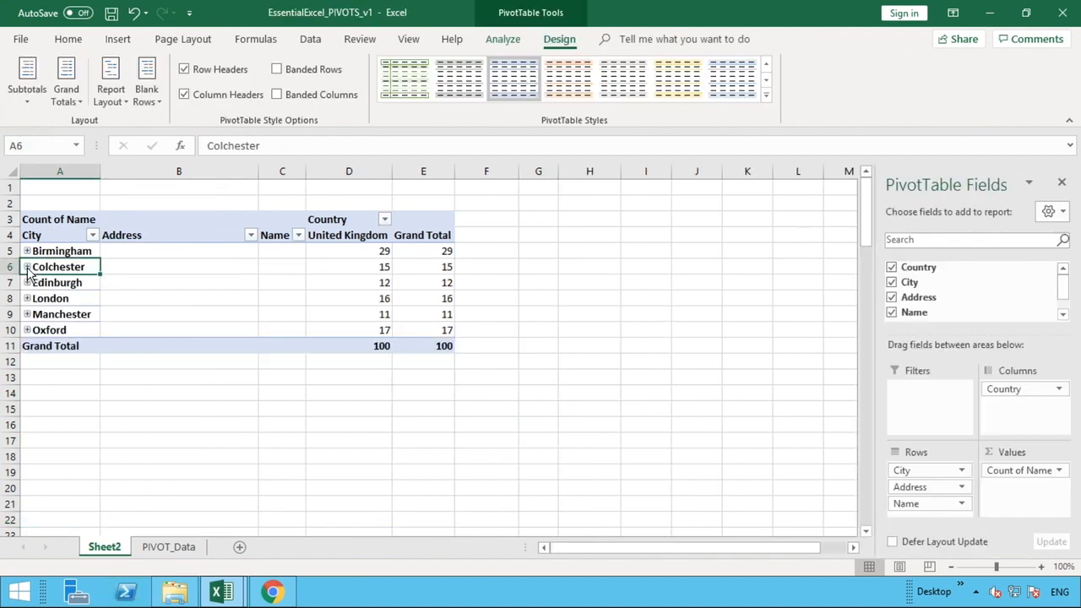